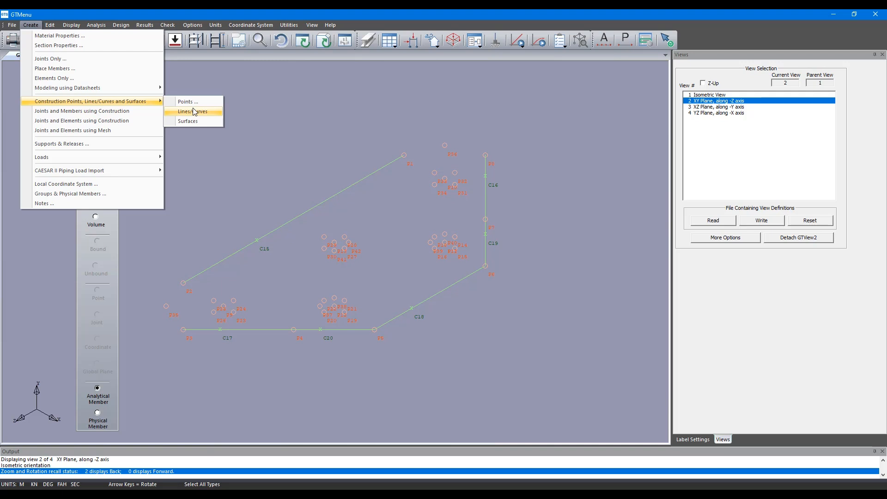
# Set up construction curve creation as a Circular Arc (3Points on Curve) with 8 drawing segments.
pyautogui.click(193, 111)
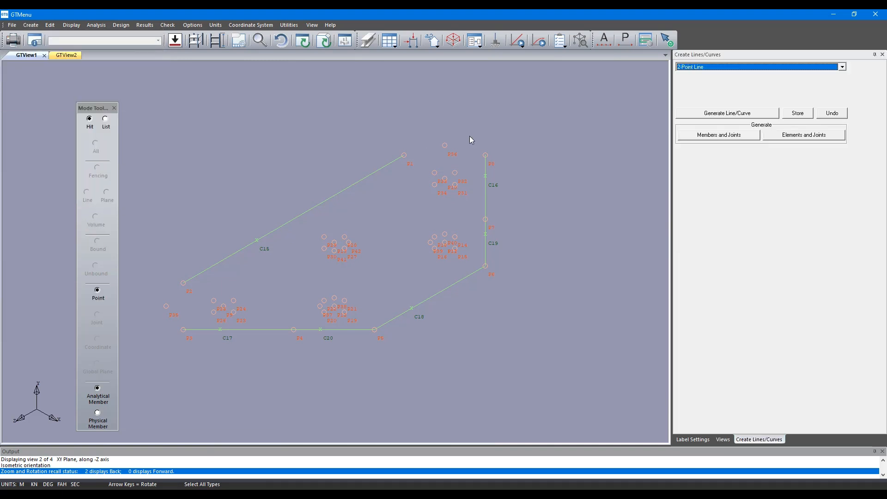
pyautogui.click(731, 69)
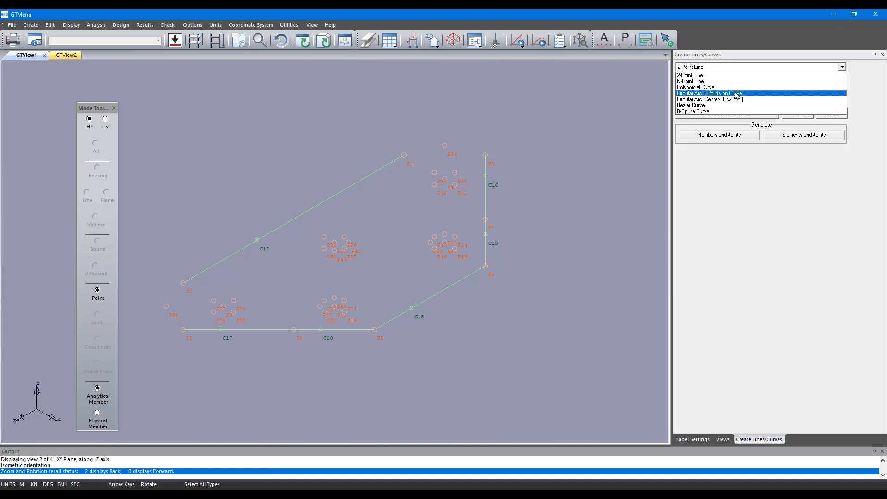
pyautogui.click(737, 94)
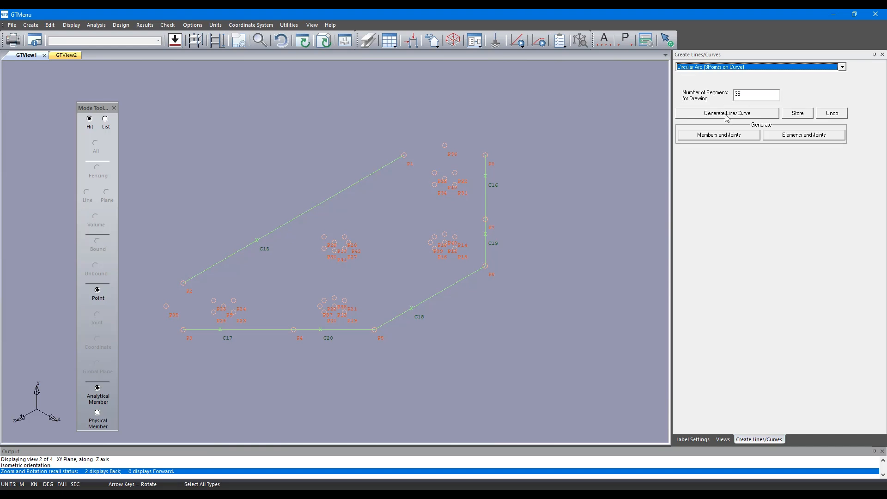
pyautogui.press('Tab')
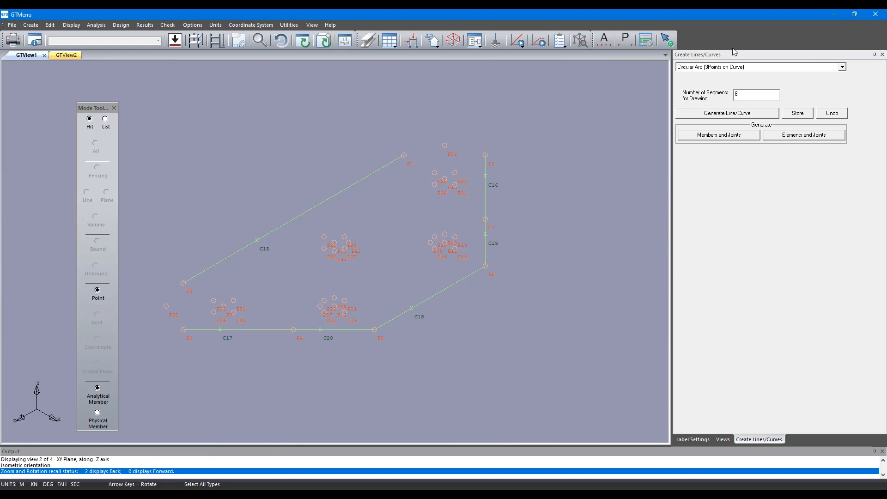
# Generate two three-point arcs that close the outline's gaps at its lower-left end and along its top edge.
pyautogui.click(741, 116)
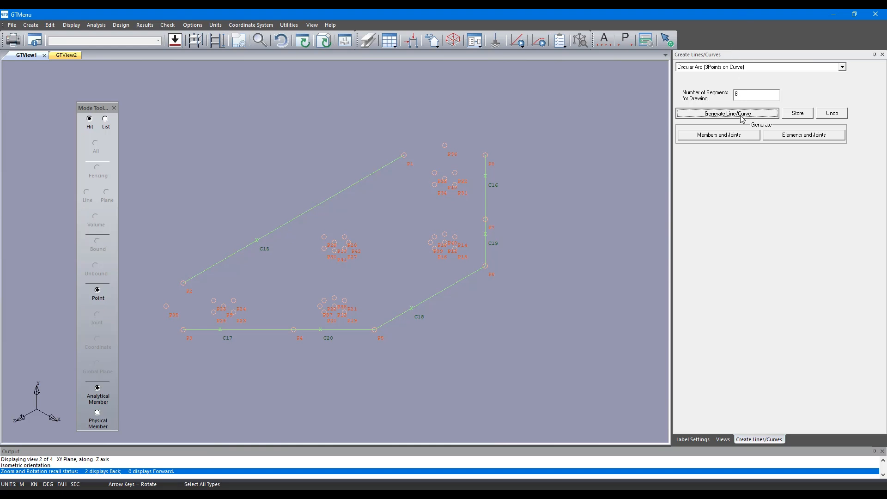
pyautogui.click(183, 330)
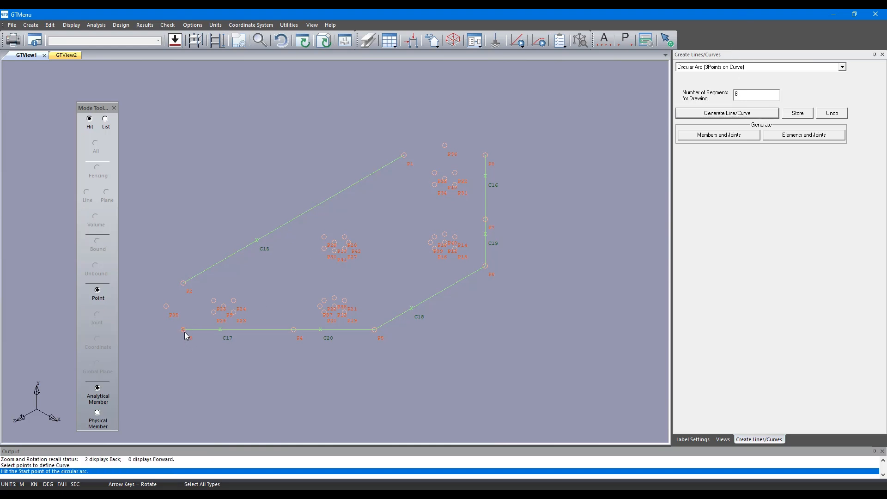
pyautogui.click(166, 306)
pyautogui.click(183, 282)
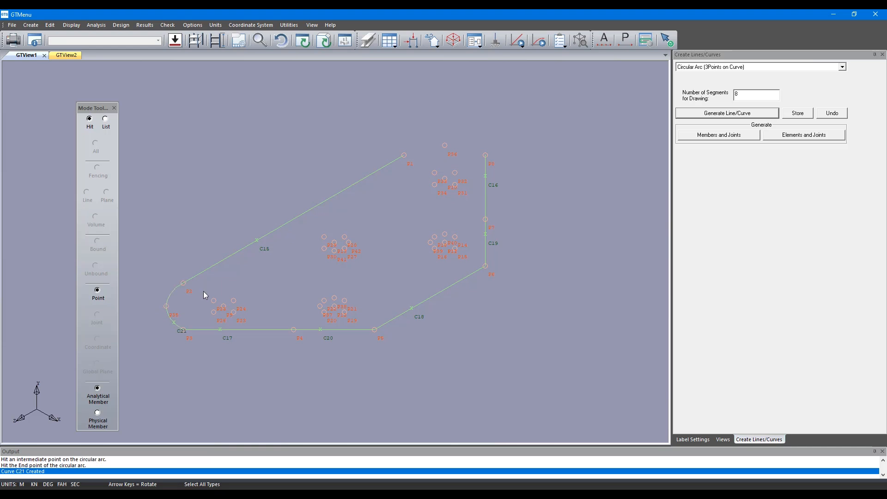
pyautogui.click(720, 116)
pyautogui.click(485, 155)
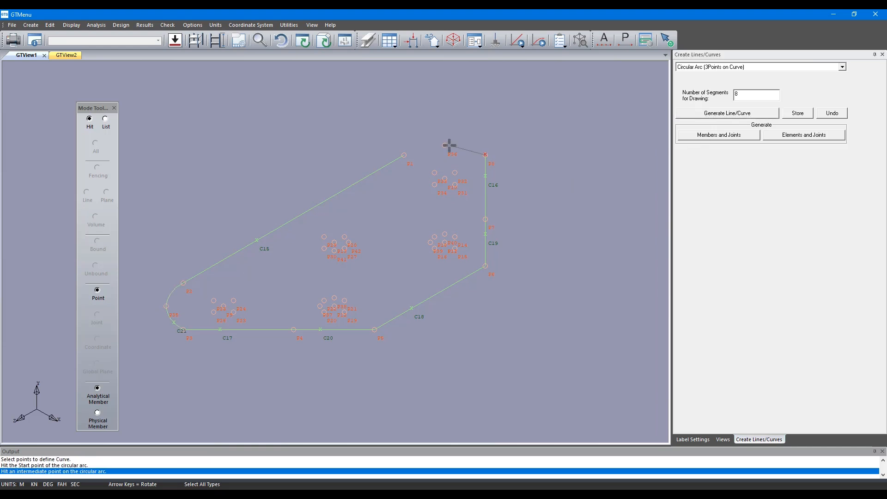
pyautogui.click(449, 145)
pyautogui.click(404, 155)
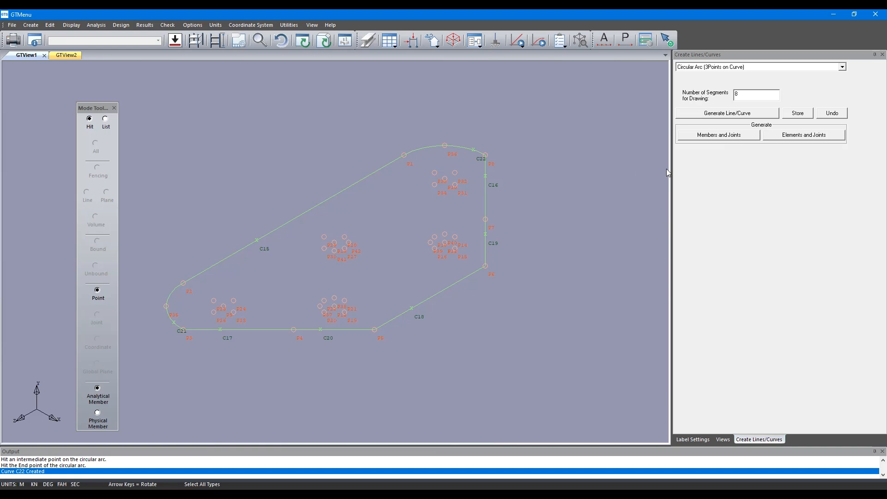
# Generate an upper and a lower three-point arc to form the circle at the point cluster in the outline's lower-left end.
pyautogui.click(722, 115)
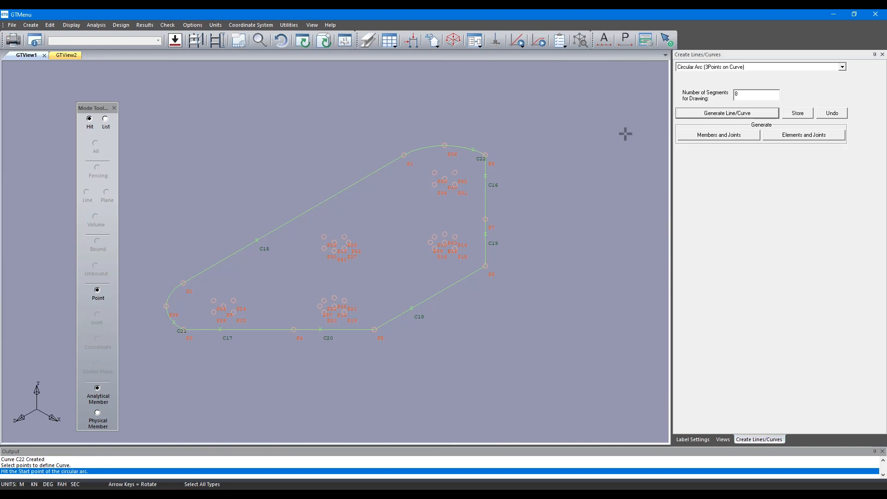
pyautogui.click(213, 311)
pyautogui.click(214, 300)
pyautogui.click(234, 300)
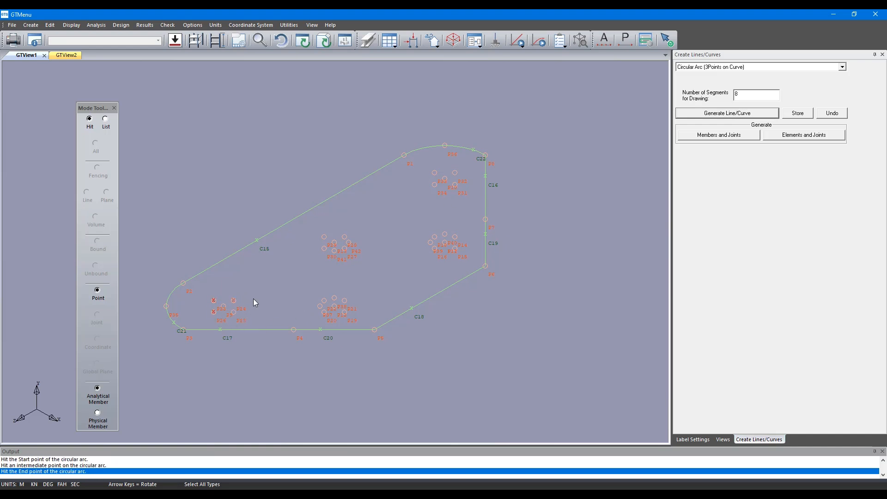
pyautogui.click(704, 114)
pyautogui.click(214, 312)
pyautogui.click(234, 312)
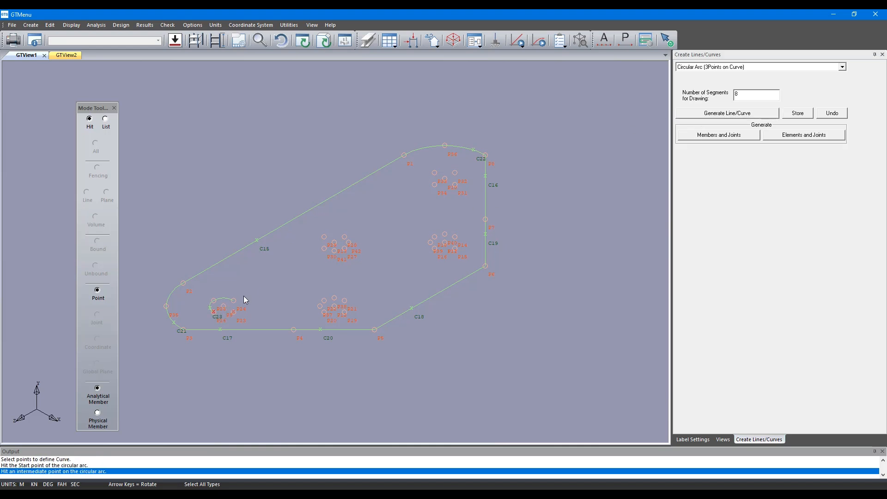
pyautogui.click(234, 301)
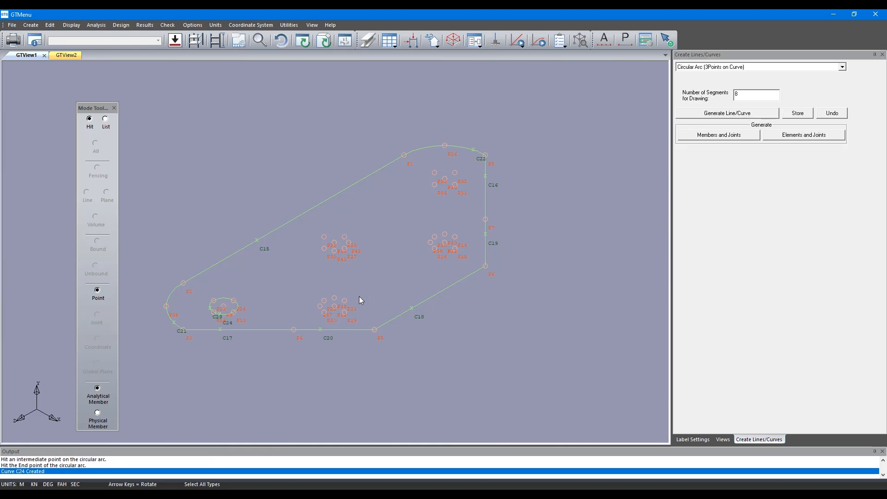
# Generate three three-point arcs through the cluster of points in the middle of the outline to form a closed circle.
pyautogui.click(746, 114)
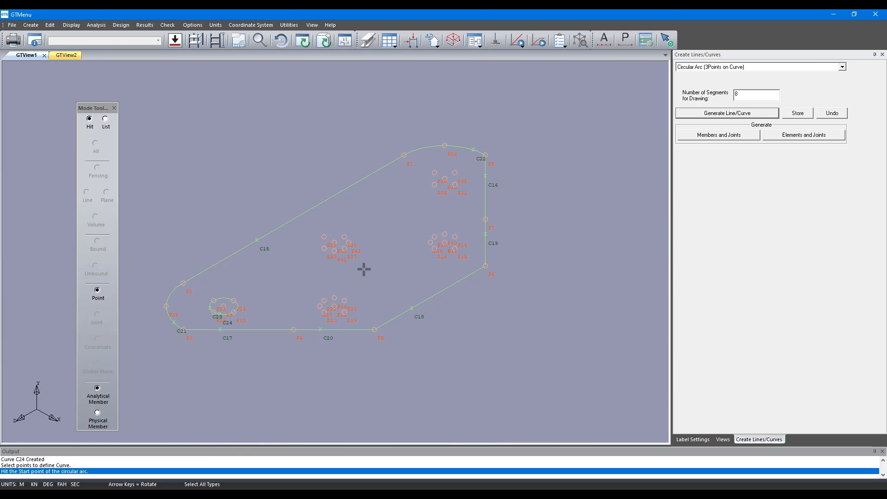
pyautogui.click(324, 236)
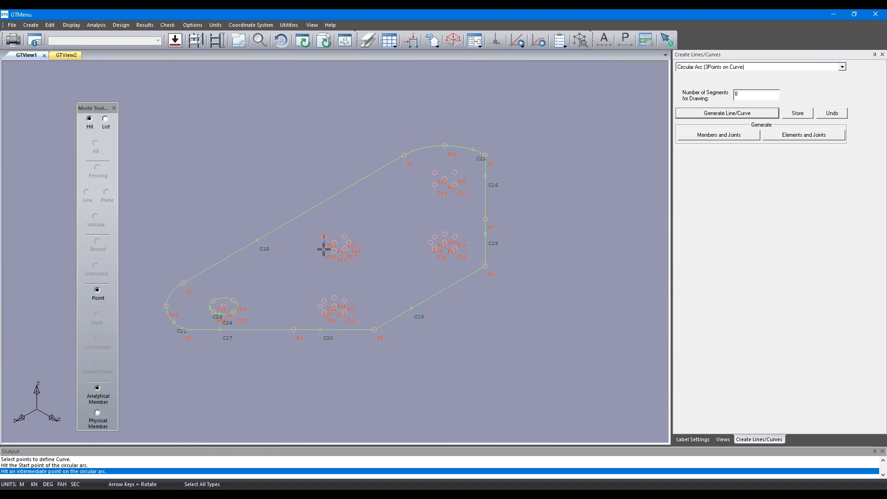
pyautogui.click(323, 249)
pyautogui.click(334, 251)
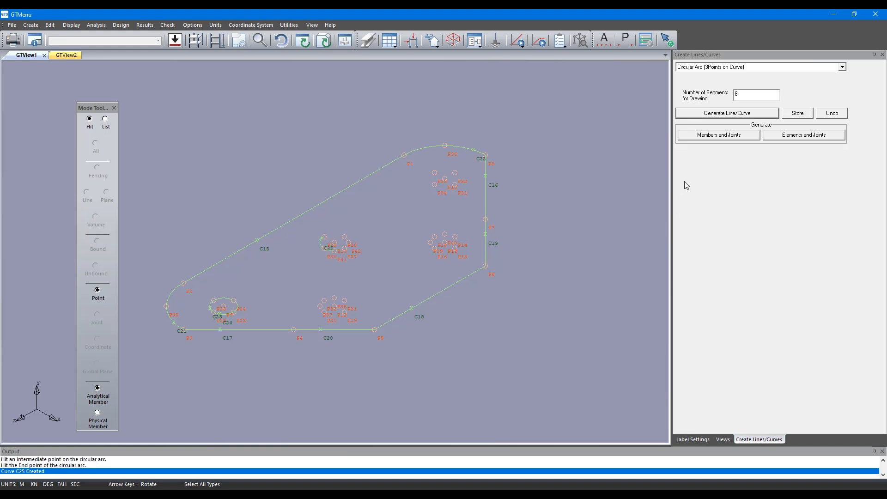
pyautogui.click(714, 115)
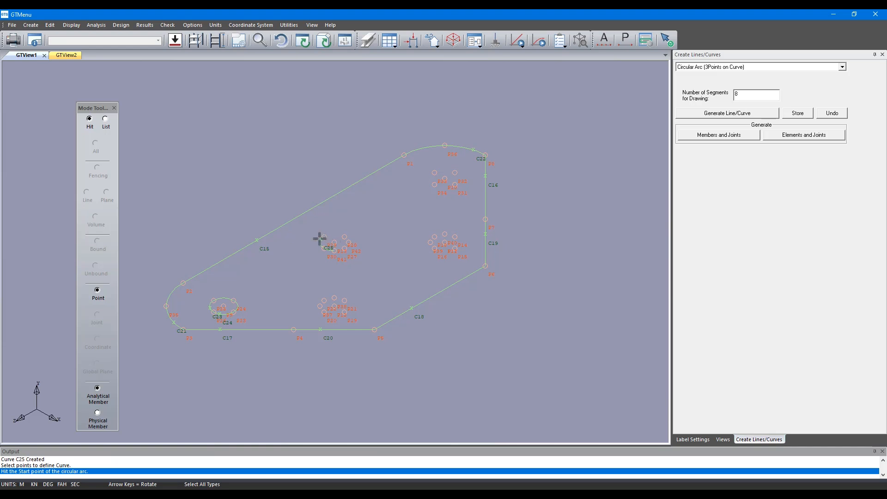
pyautogui.click(345, 236)
pyautogui.click(349, 241)
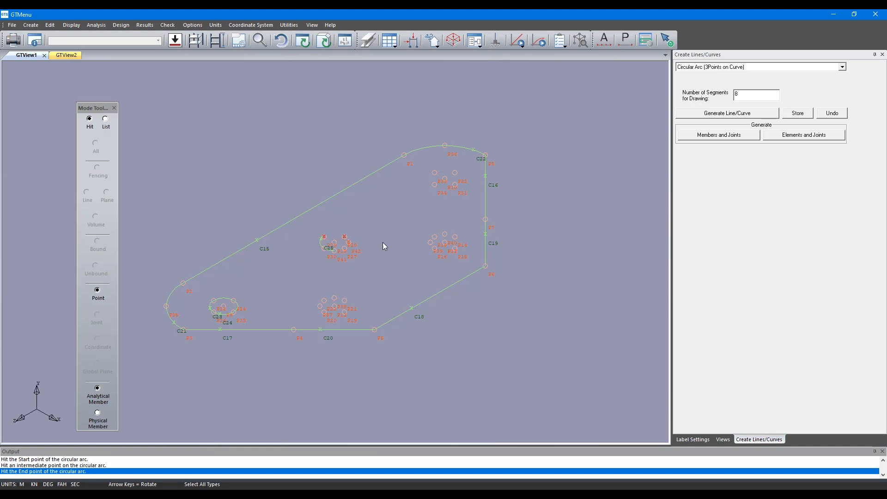
pyautogui.click(730, 113)
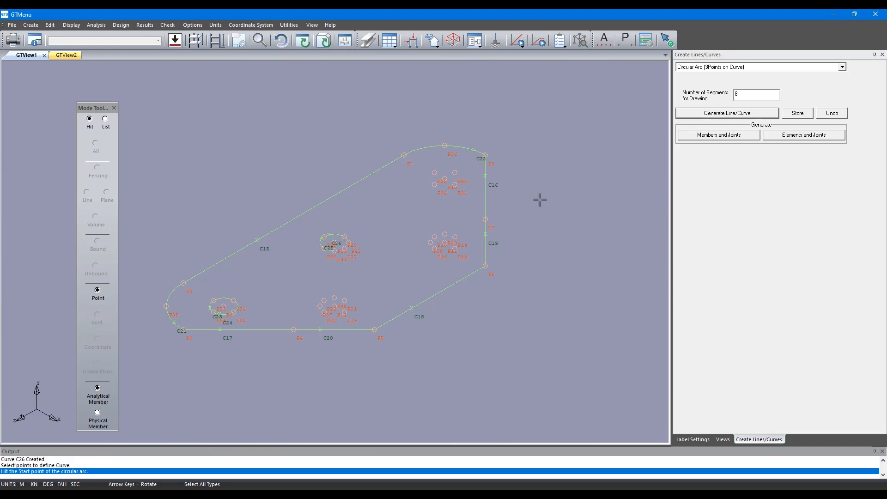
pyautogui.click(348, 251)
pyautogui.click(347, 247)
pyautogui.click(352, 245)
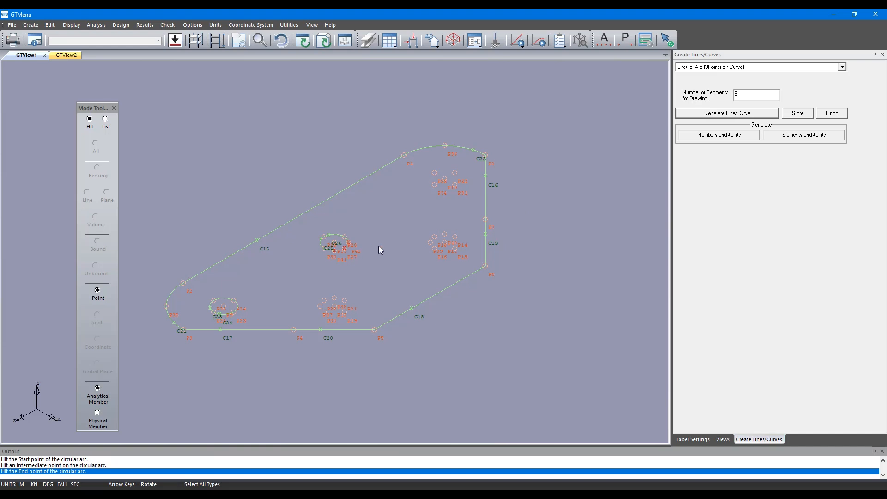
# Generate two three-point arcs forming a closed circle through the uppermost point cluster, below the outline's top arc.
pyautogui.click(727, 113)
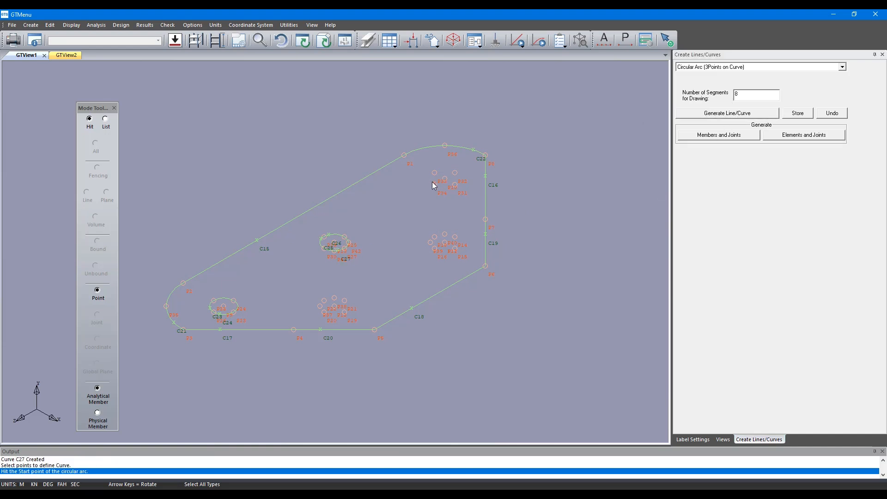
pyautogui.click(434, 173)
pyautogui.click(444, 170)
pyautogui.click(455, 172)
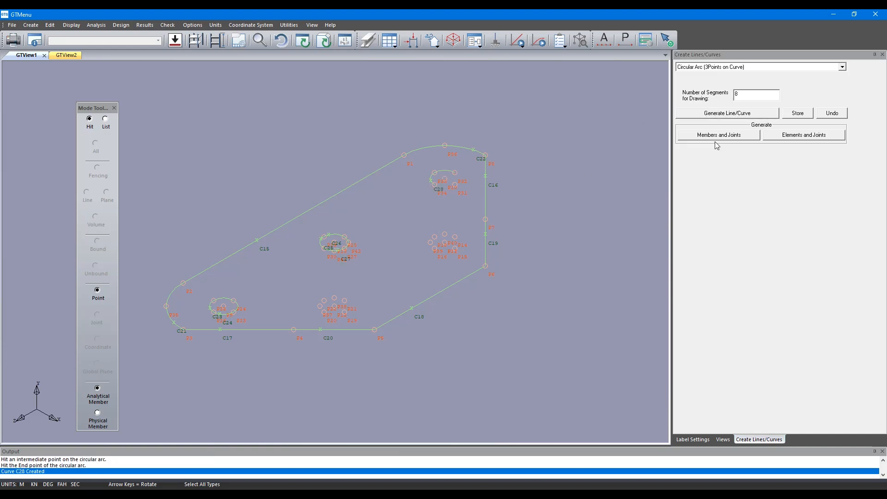
pyautogui.click(729, 113)
pyautogui.click(435, 184)
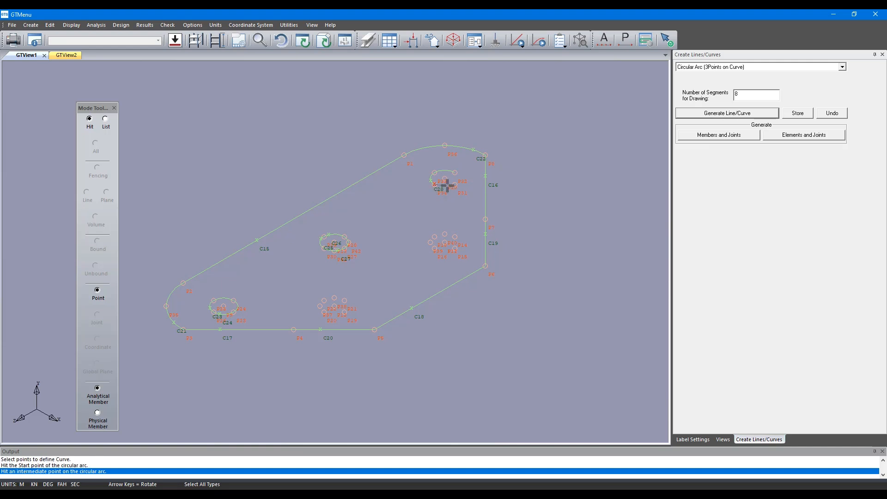
pyautogui.click(457, 189)
pyautogui.click(455, 172)
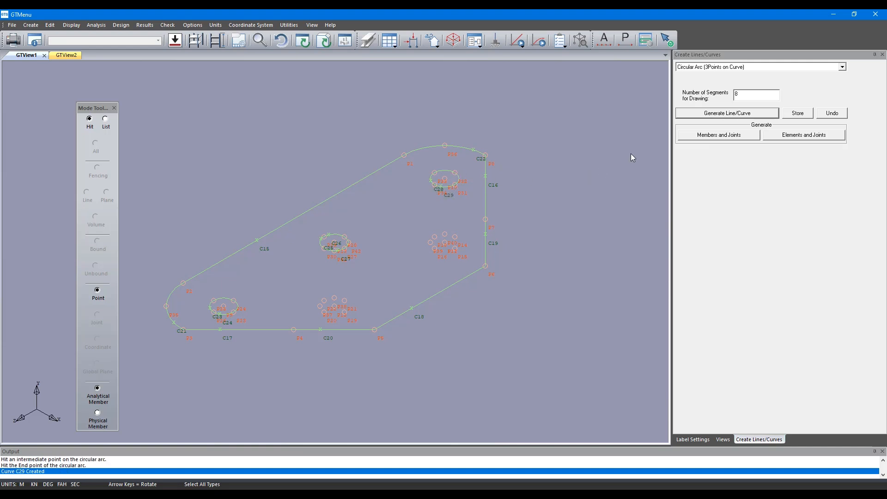
# Generate three three-point arcs forming a closed circle through the point cluster just above the bottom line C20.
pyautogui.click(733, 116)
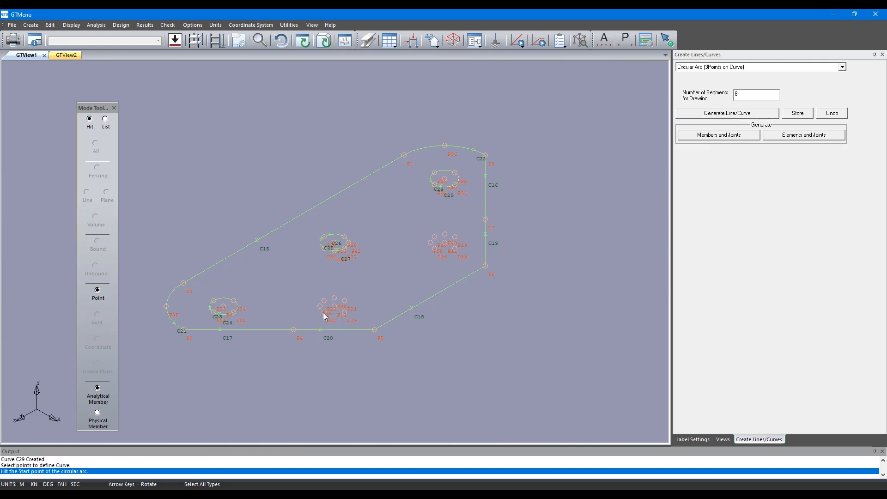
pyautogui.click(324, 314)
pyautogui.click(320, 307)
pyautogui.click(334, 299)
pyautogui.click(729, 116)
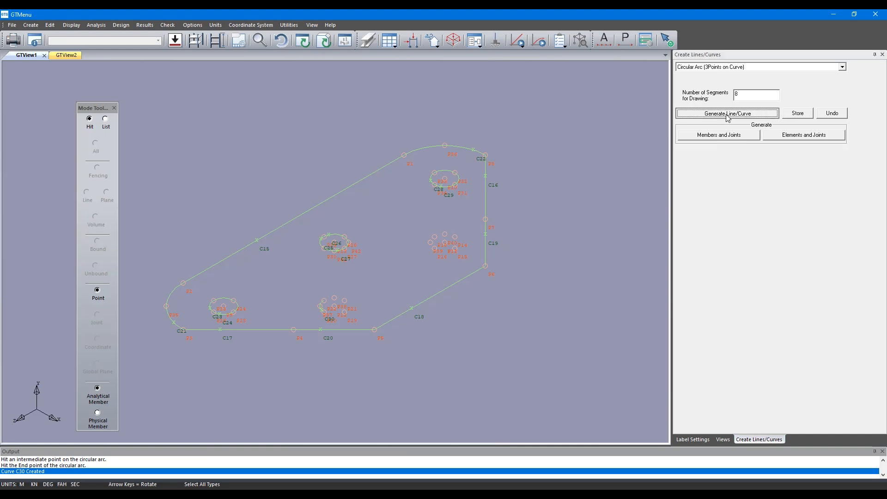
pyautogui.click(324, 301)
pyautogui.click(335, 298)
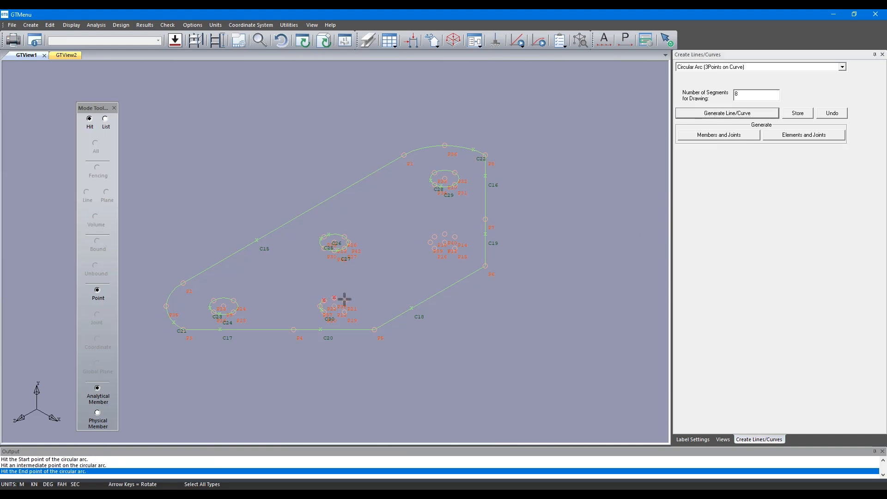
pyautogui.click(344, 299)
pyautogui.click(712, 115)
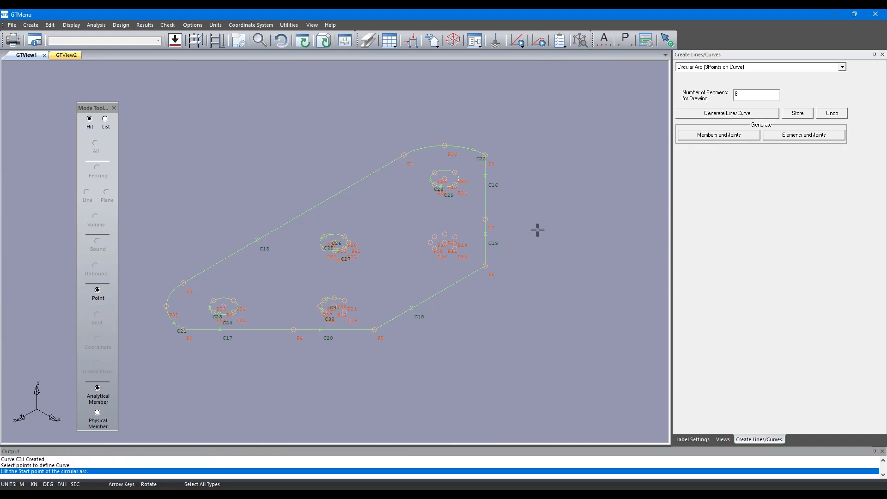
pyautogui.click(324, 312)
pyautogui.click(345, 312)
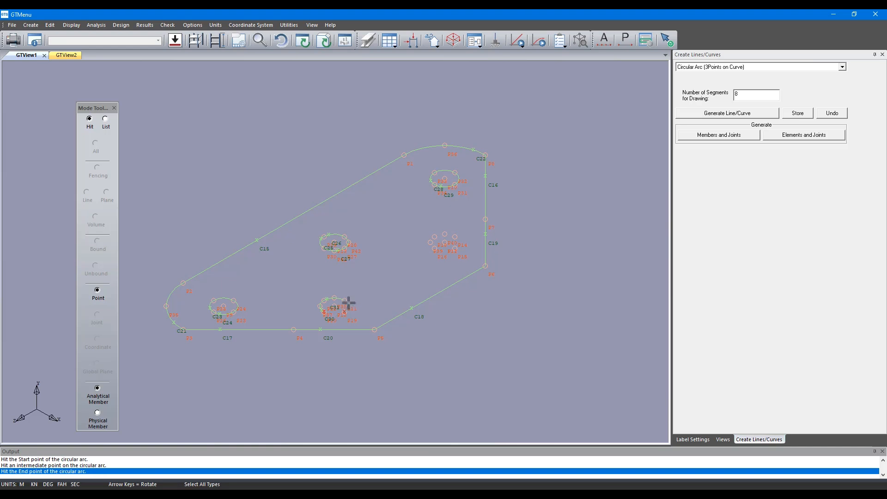
pyautogui.click(349, 303)
# Generate three three-point arcs forming a closed circle through the remaining point cluster beside the vertical line C19.
pyautogui.click(739, 116)
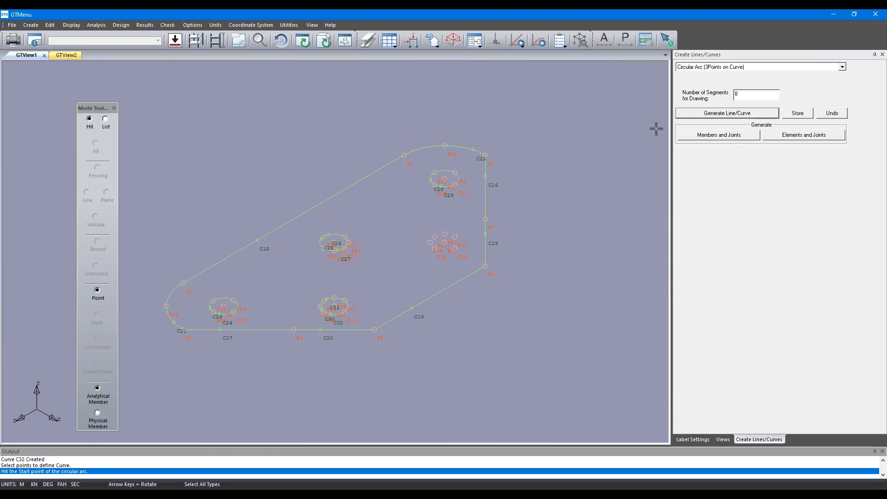
pyautogui.click(436, 247)
pyautogui.click(429, 243)
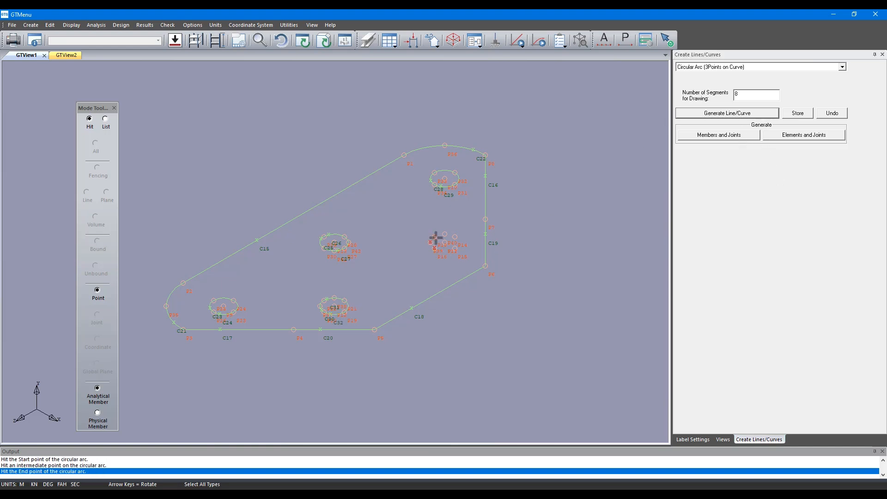
pyautogui.click(435, 238)
pyautogui.click(710, 115)
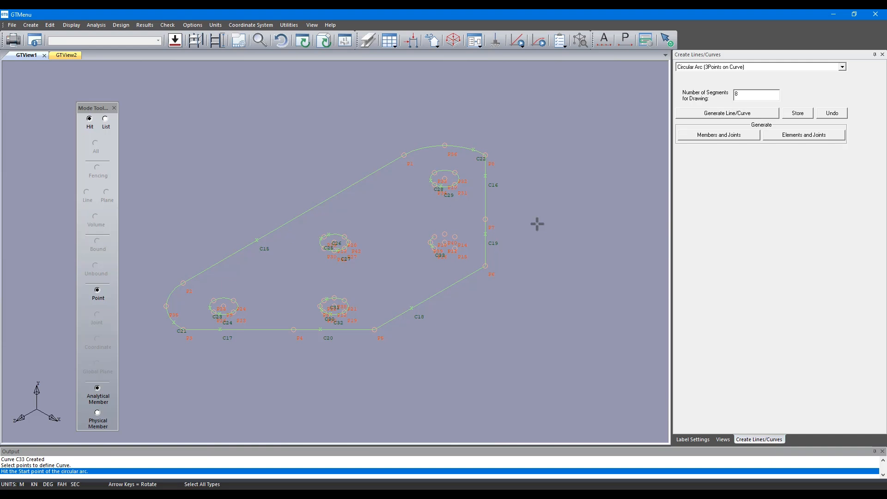
pyautogui.click(434, 236)
pyautogui.click(445, 233)
pyautogui.click(456, 237)
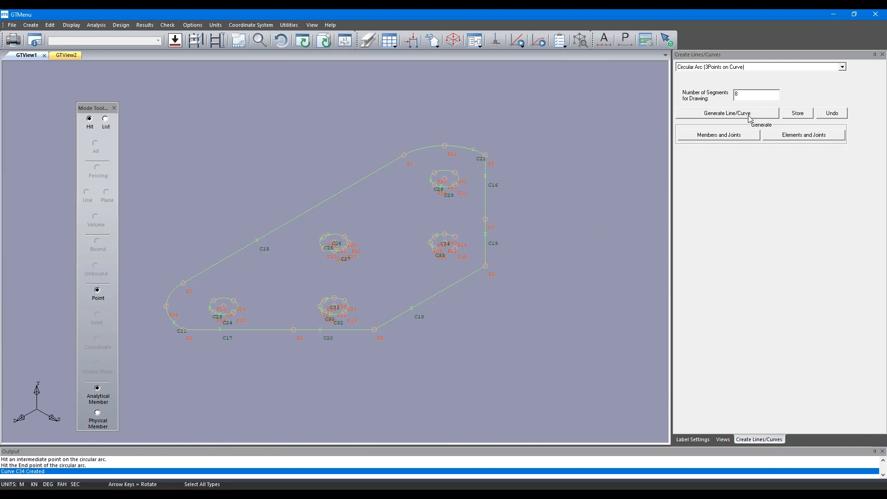
pyautogui.click(751, 116)
pyautogui.click(431, 250)
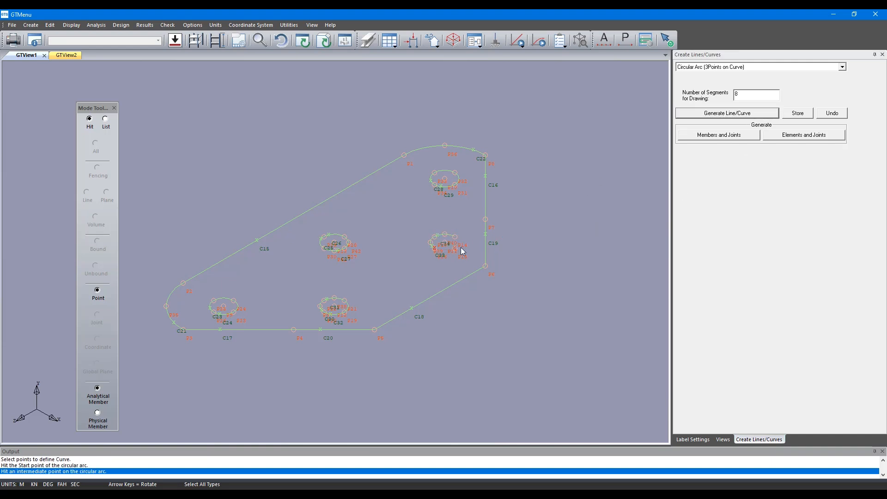
pyautogui.click(461, 249)
pyautogui.click(455, 240)
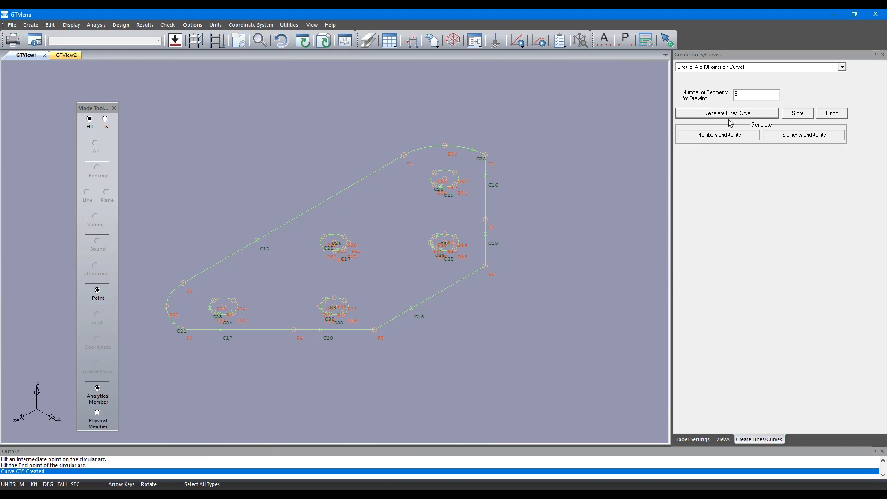
# Generate a 2-Point Line joining the bottom of the middle circle to the top of the circle above line C20.
pyautogui.doubleClick(713, 56)
pyautogui.click(712, 69)
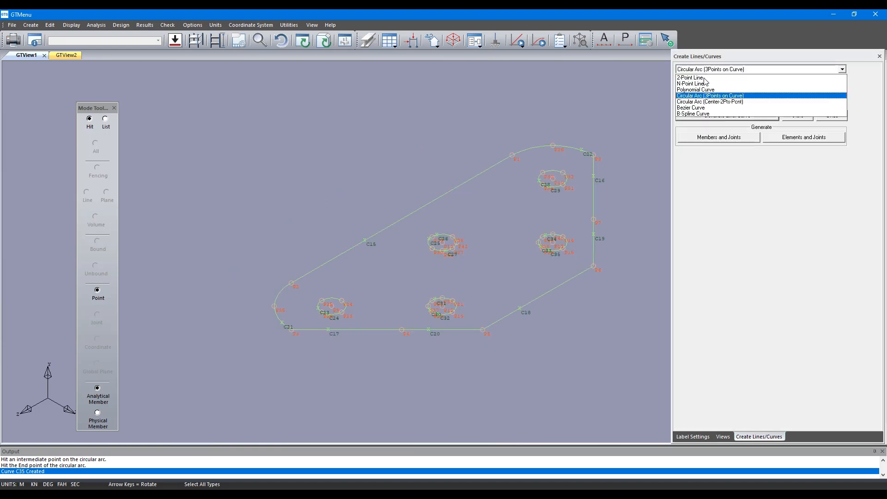
pyautogui.click(707, 77)
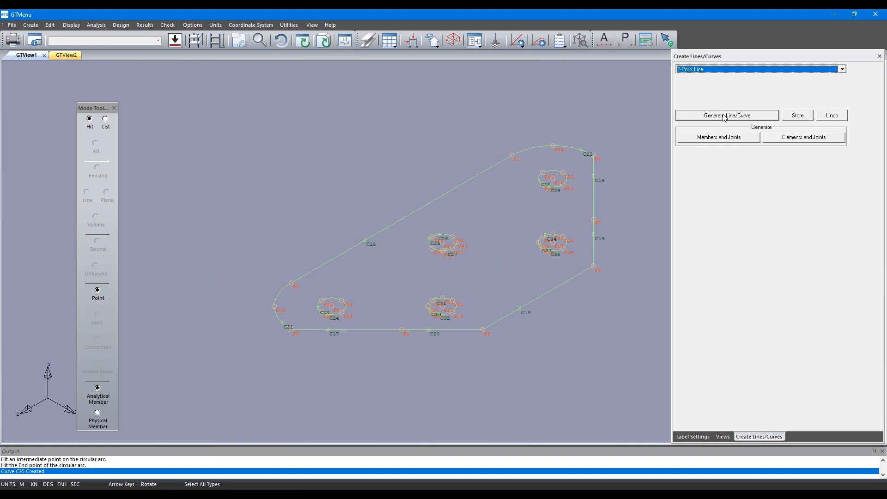
pyautogui.click(725, 117)
pyautogui.click(442, 250)
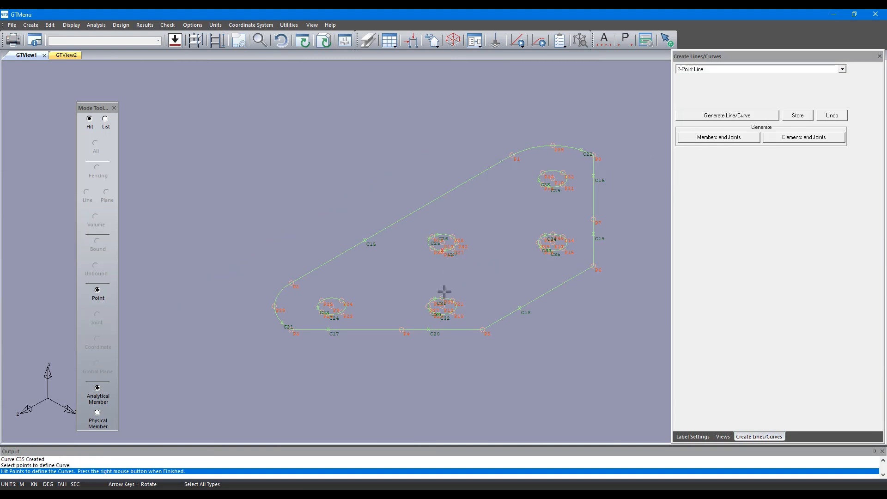
pyautogui.click(442, 298)
pyautogui.rightClick(535, 259)
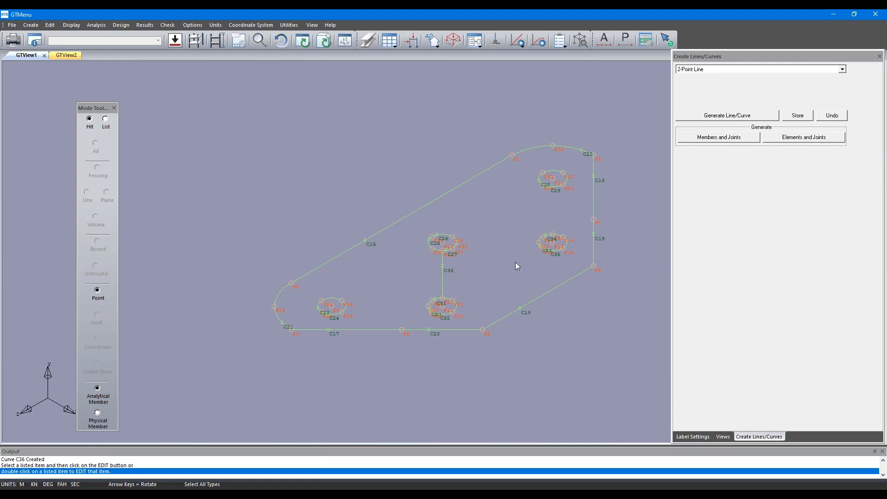
# Generate a two-point line from the middle circle horizontally to the circle beside the vertical line C19.
pyautogui.click(738, 118)
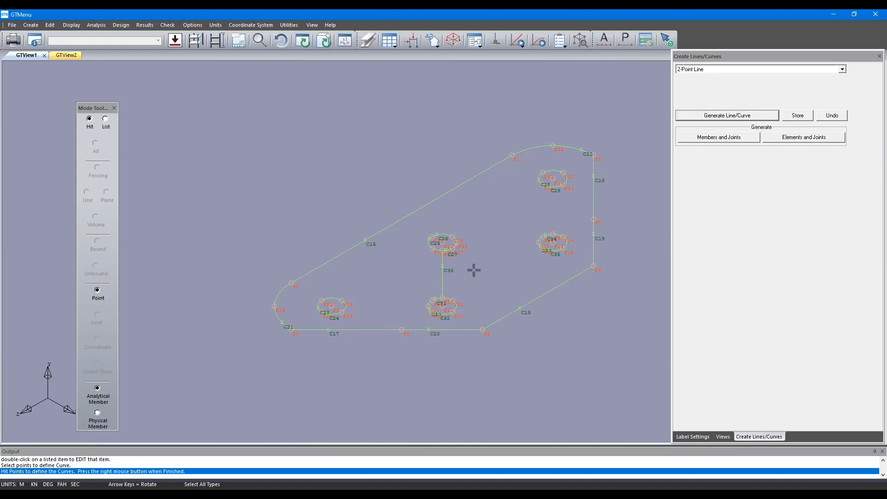
pyautogui.click(459, 242)
pyautogui.click(537, 242)
pyautogui.rightClick(667, 214)
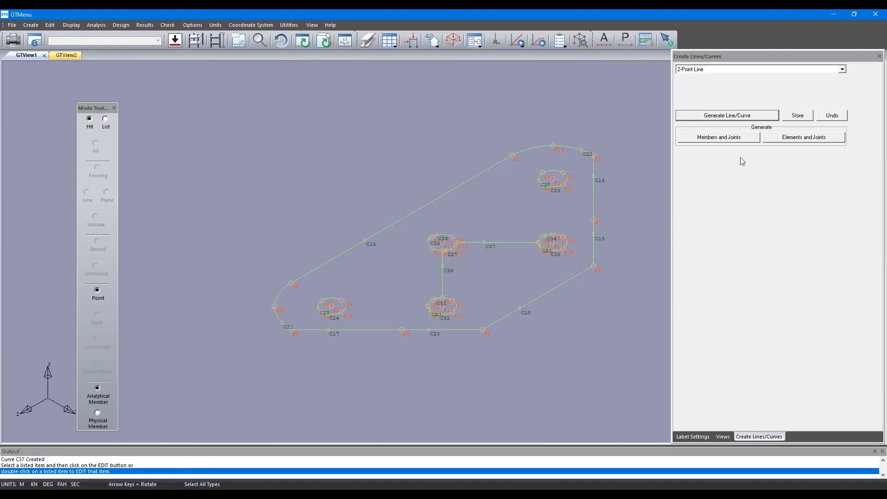
# Generate a two-point line from the circle formed by arcs C23 and C24 up to the middle circle.
pyautogui.click(737, 119)
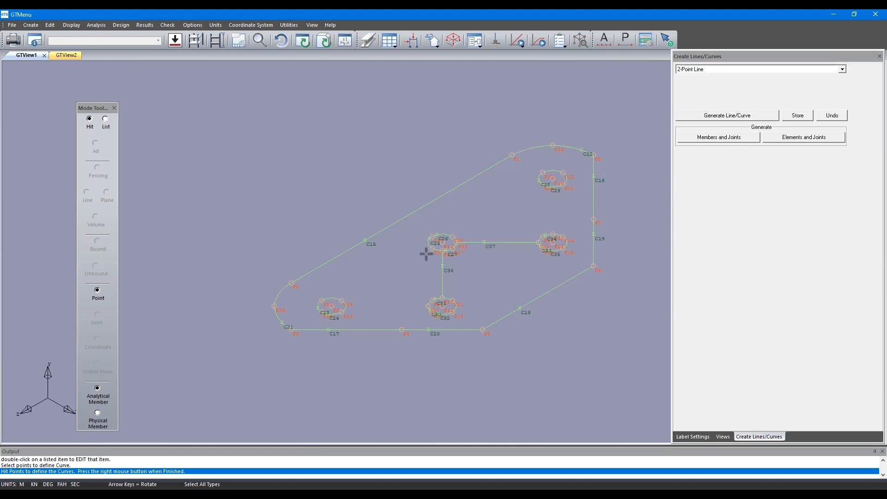
pyautogui.click(341, 300)
pyautogui.click(432, 249)
pyautogui.rightClick(439, 293)
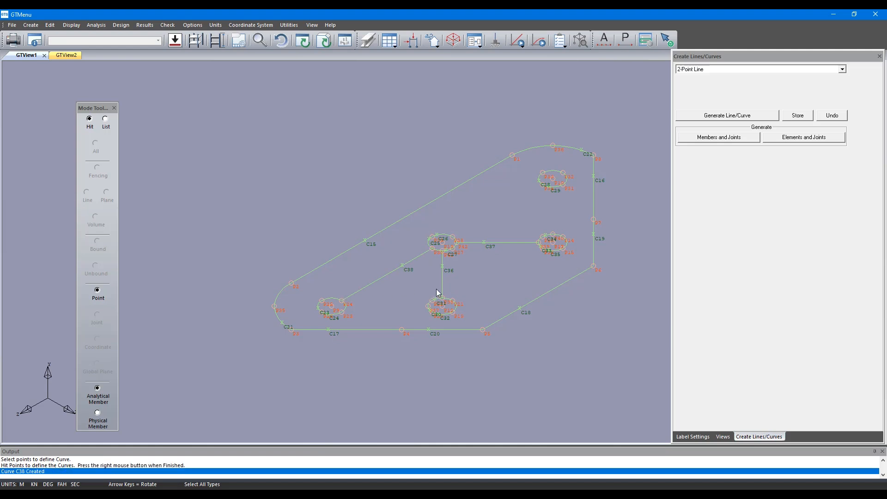
# Generate a two-point line from the middle circle up to the uppermost circle.
pyautogui.click(722, 116)
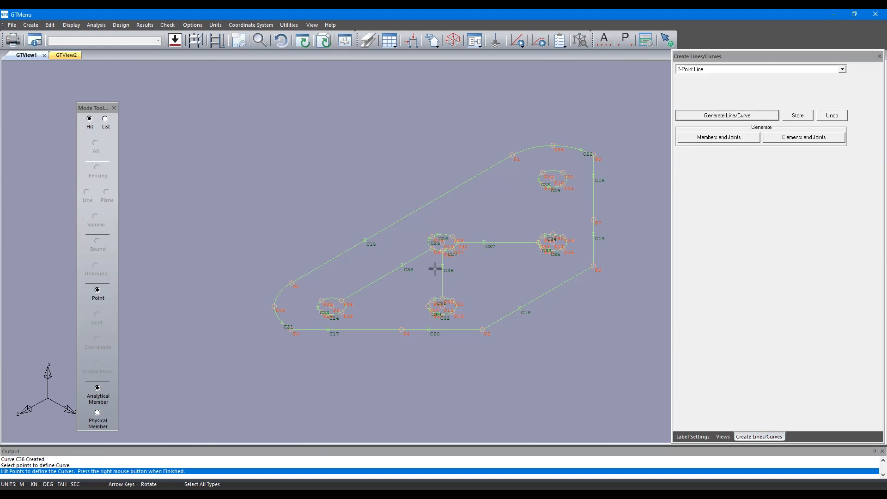
pyautogui.click(453, 236)
pyautogui.click(540, 186)
pyautogui.rightClick(469, 140)
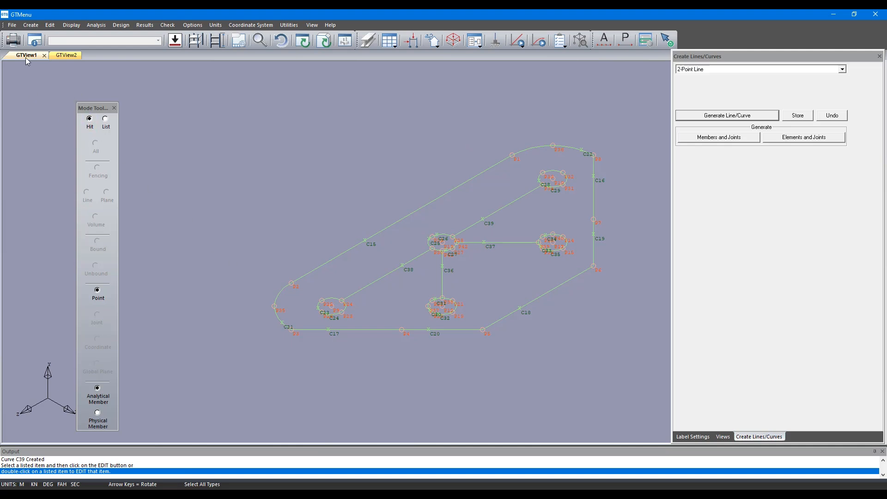
# Start creating joints and elements using mesh, with an element thickness of 0.1.
pyautogui.click(33, 26)
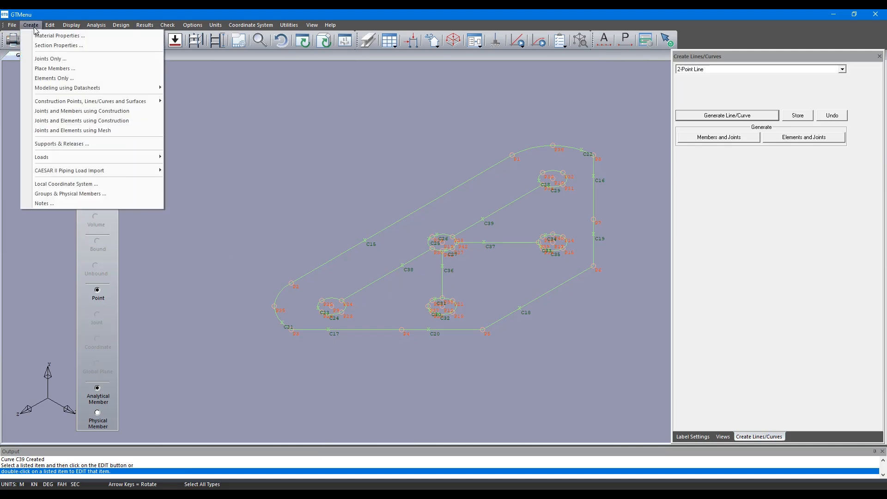
pyautogui.click(110, 130)
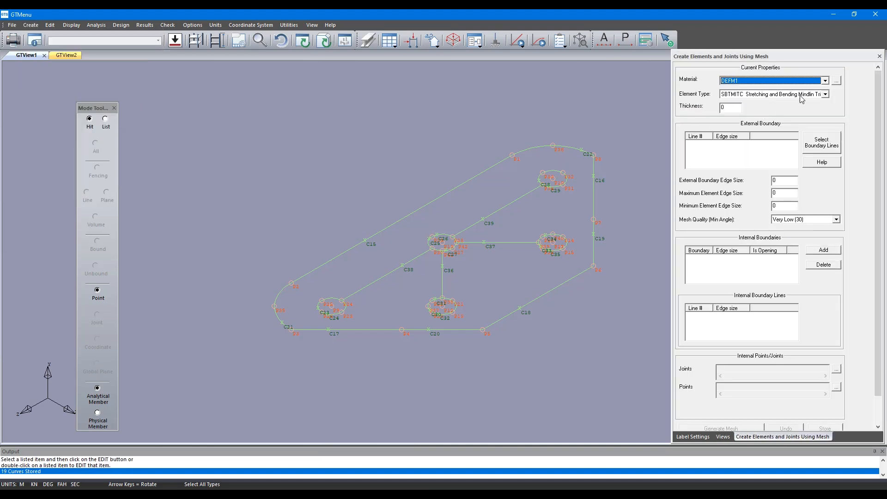
pyautogui.click(734, 111)
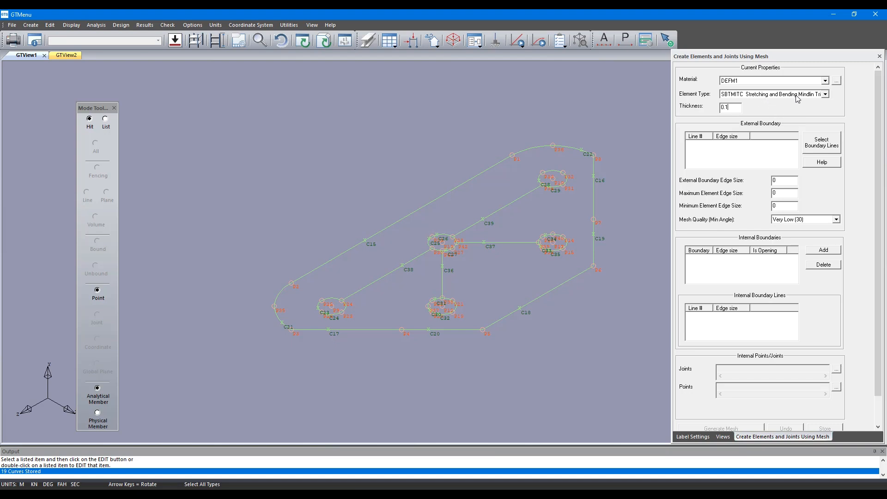
pyautogui.click(831, 148)
pyautogui.click(819, 139)
pyautogui.click(518, 309)
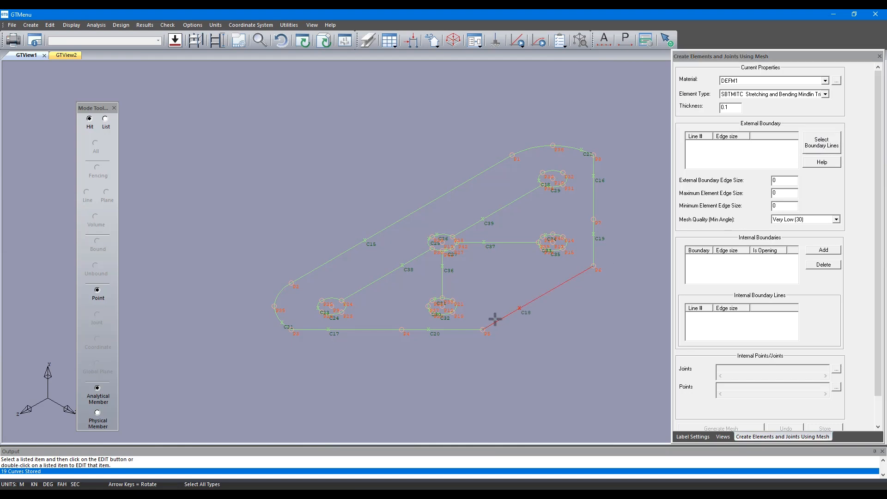
pyautogui.click(430, 330)
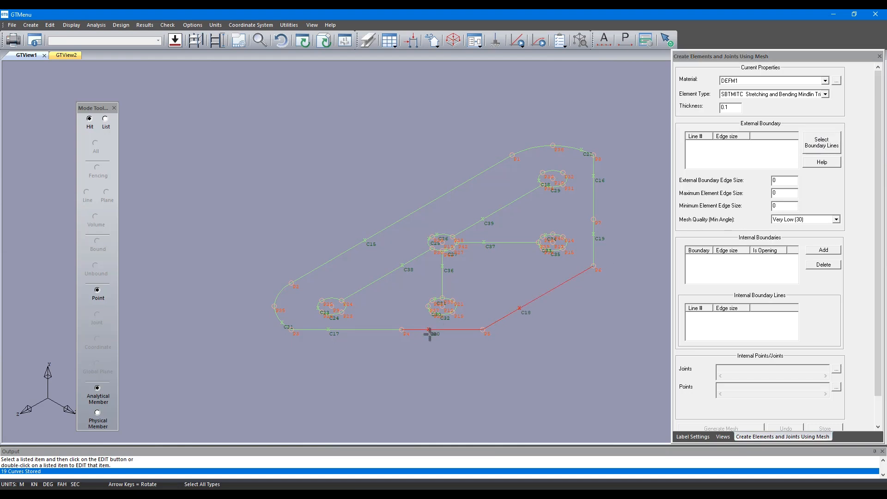
pyautogui.click(327, 330)
pyautogui.click(281, 323)
pyautogui.click(364, 240)
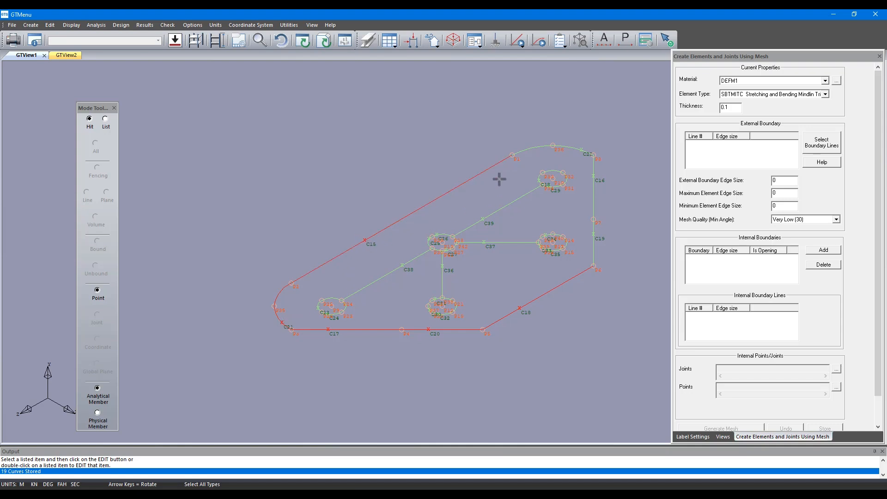
pyautogui.click(584, 151)
pyautogui.rightClick(601, 216)
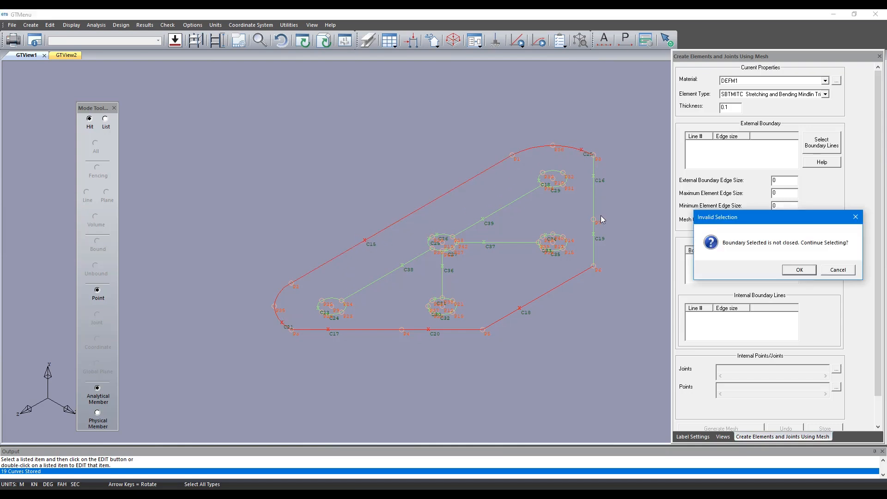
pyautogui.click(799, 270)
pyautogui.click(822, 143)
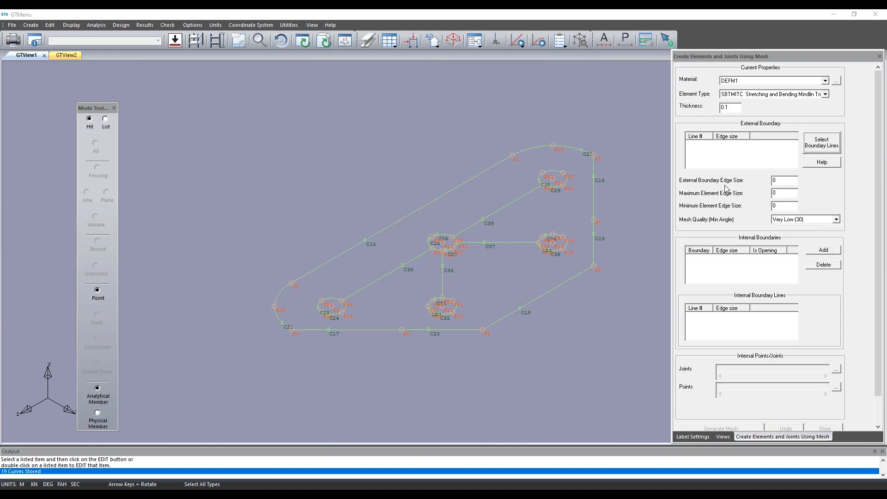
pyautogui.click(517, 308)
pyautogui.click(517, 307)
pyautogui.click(429, 329)
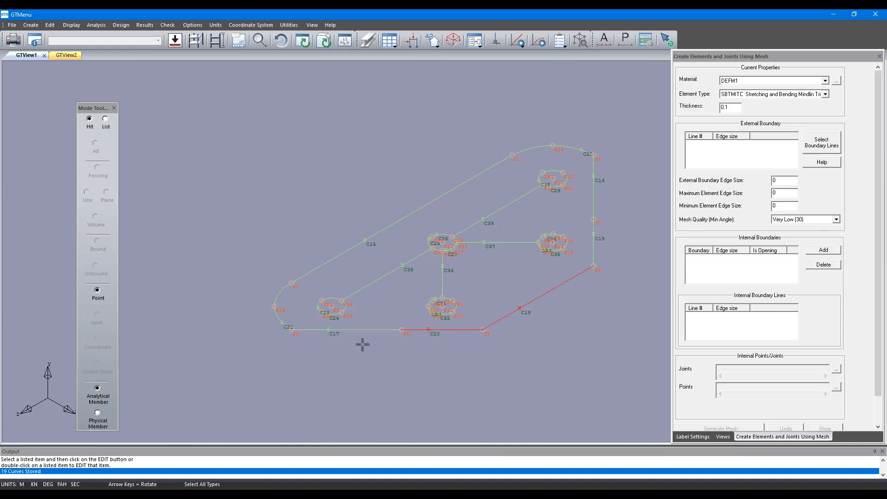
pyautogui.click(330, 329)
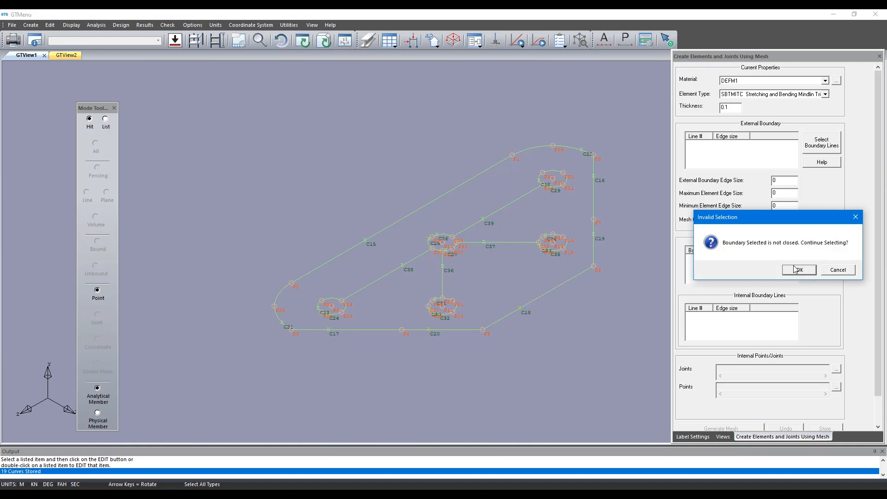
pyautogui.click(832, 270)
pyautogui.click(816, 149)
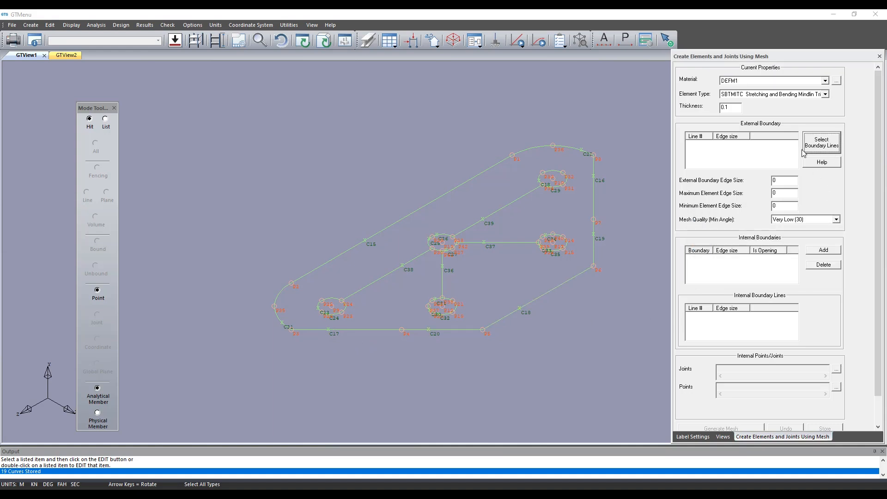
# Set the mesh material to STEEL.
pyautogui.click(770, 82)
pyautogui.click(759, 111)
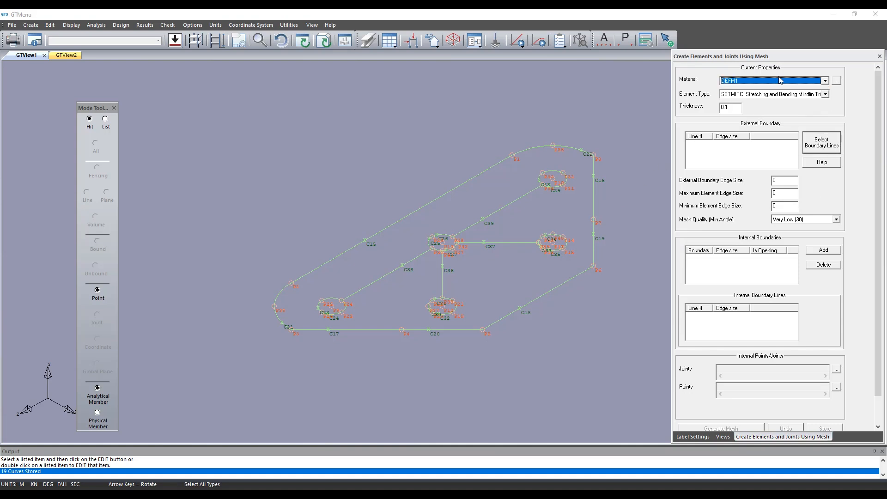
pyautogui.click(780, 79)
pyautogui.click(758, 107)
# Select the closed outline C18, C20, C17, C21, C15, C22, C16 and C19 as the mesh's external boundary.
pyautogui.click(827, 140)
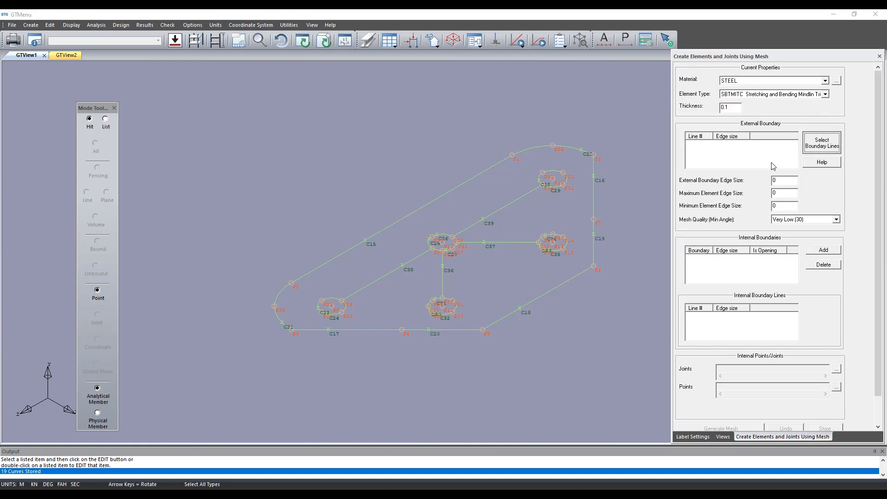
pyautogui.click(516, 310)
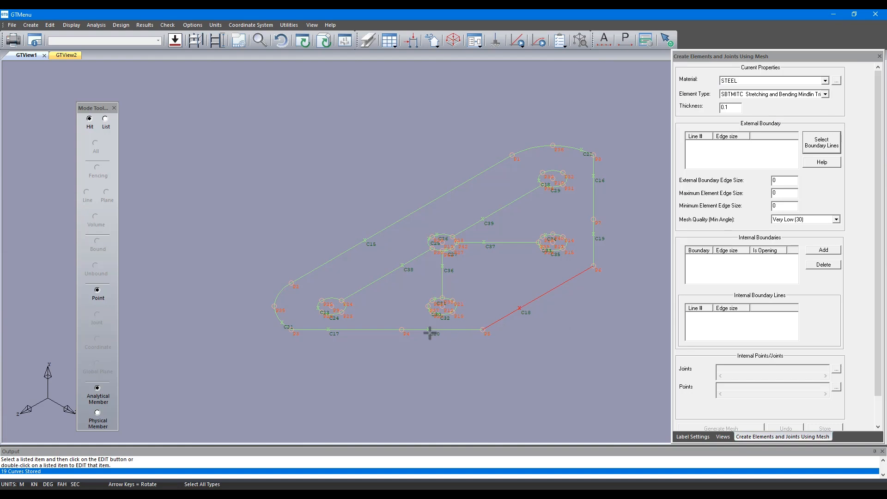
pyautogui.click(324, 330)
pyautogui.click(282, 322)
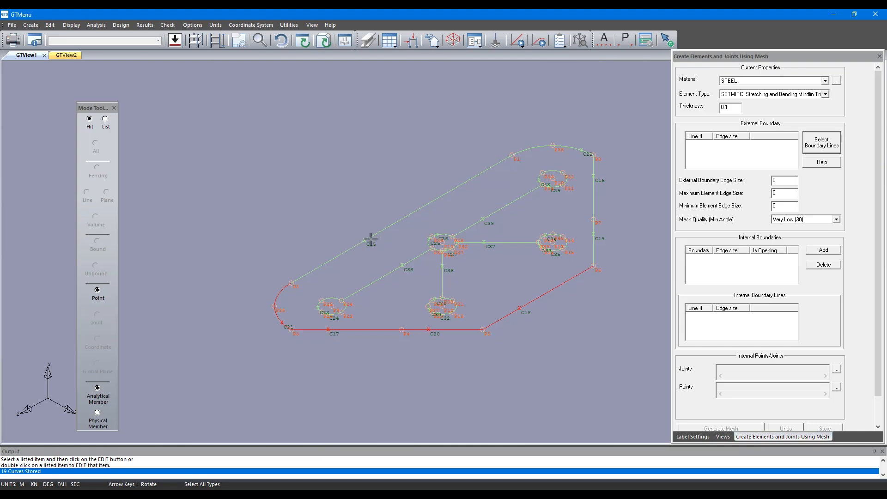
pyautogui.click(365, 241)
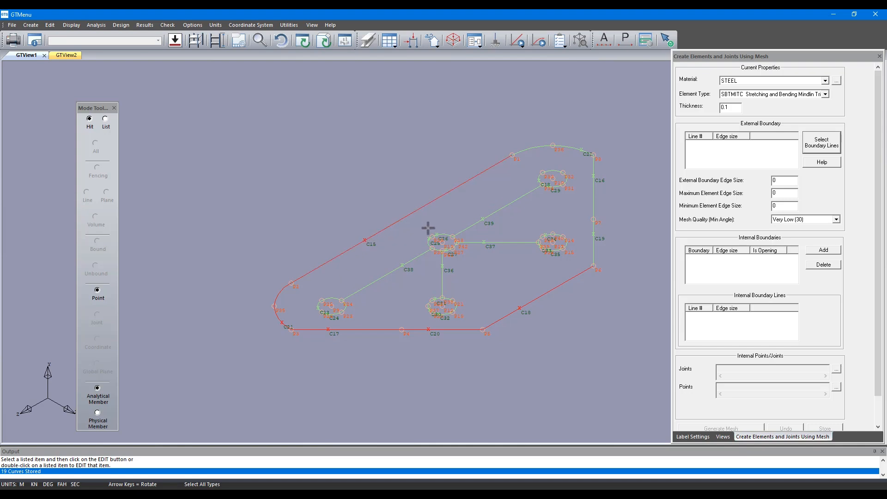
pyautogui.click(581, 150)
pyautogui.click(593, 176)
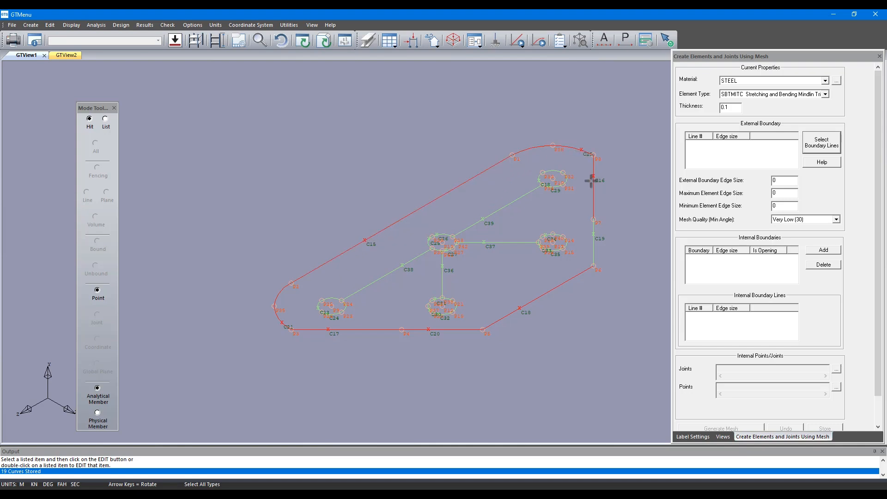
pyautogui.click(593, 234)
pyautogui.rightClick(628, 224)
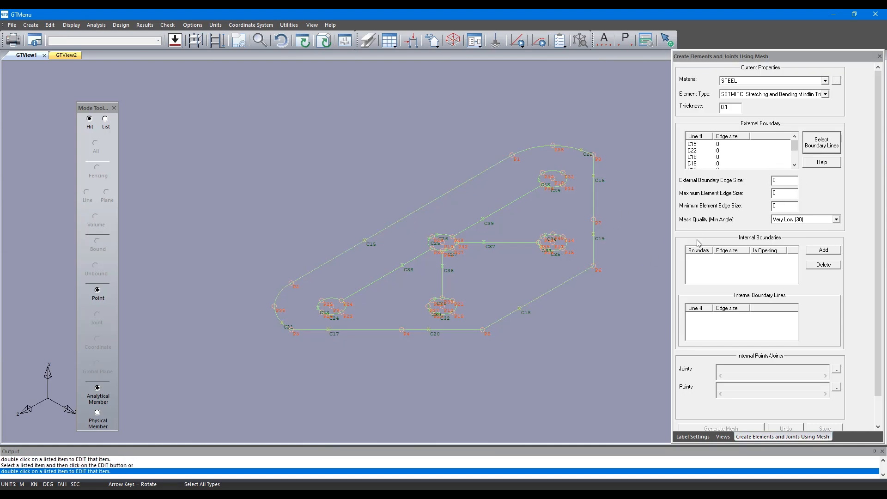
# Set the external boundary edge size and the maximum and minimum element edge sizes to 1.
pyautogui.click(791, 182)
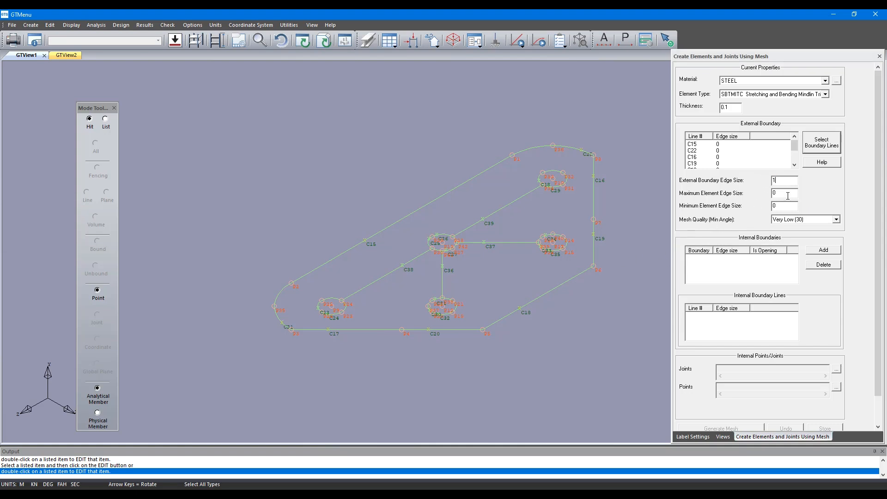
pyautogui.write('1')
pyautogui.press('Tab')
# Add the circle formed by arcs C23 and C24 as an internal boundary of the mesh.
pyautogui.click(830, 251)
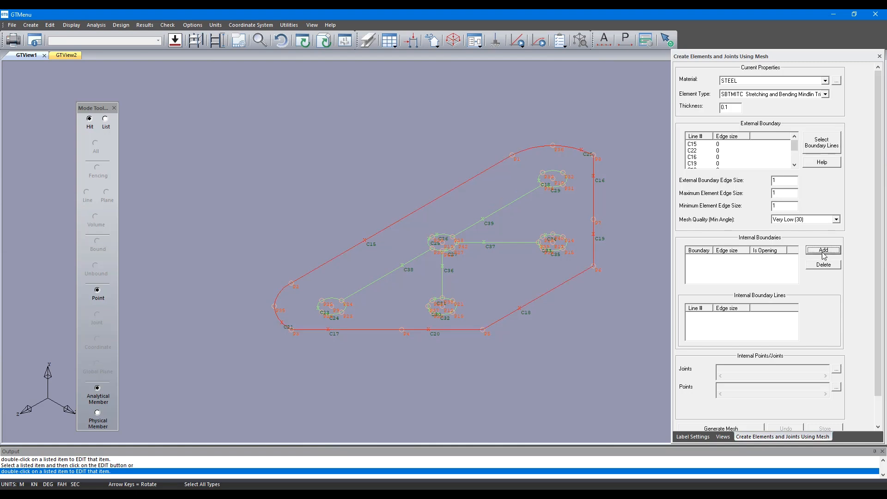
pyautogui.click(318, 308)
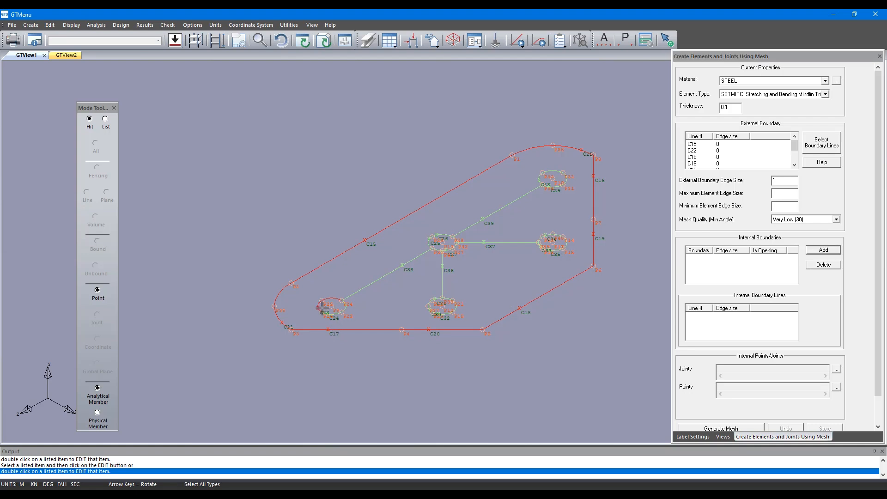
pyautogui.click(329, 313)
pyautogui.rightClick(400, 302)
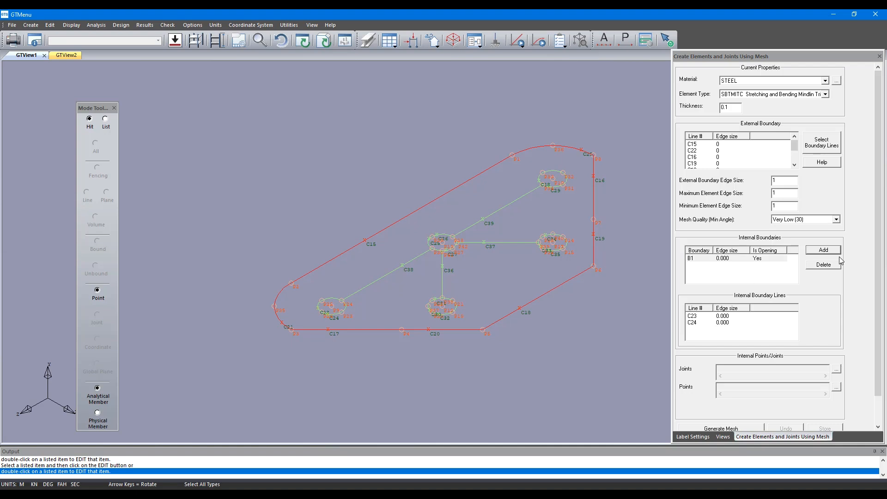
# Add the middle circle formed by arcs C25, C27 and C26 as an internal boundary.
pyautogui.click(824, 252)
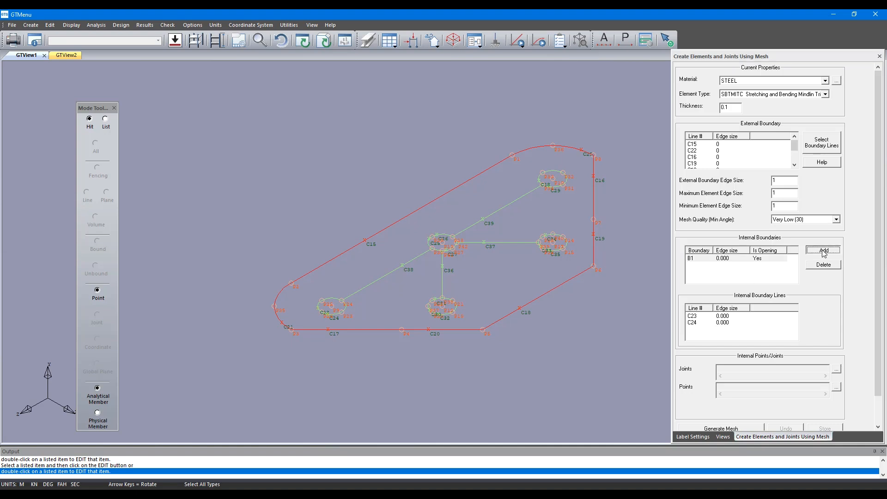
pyautogui.click(428, 238)
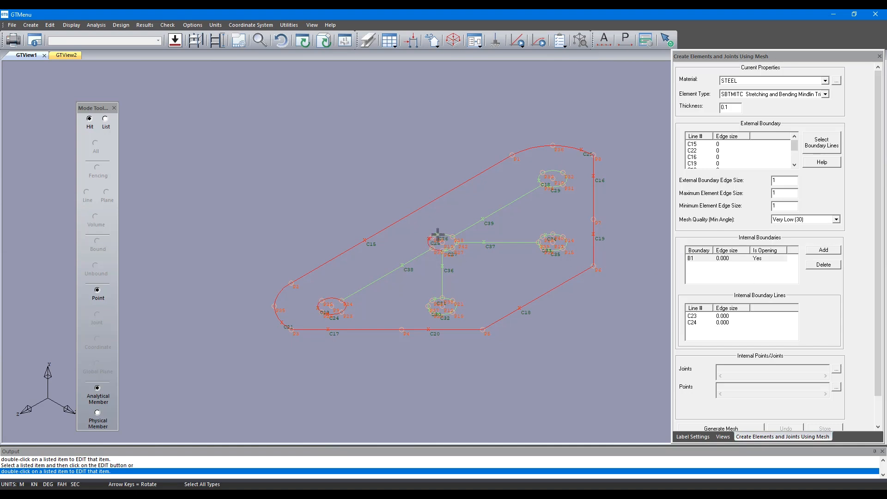
pyautogui.click(437, 233)
pyautogui.rightClick(666, 262)
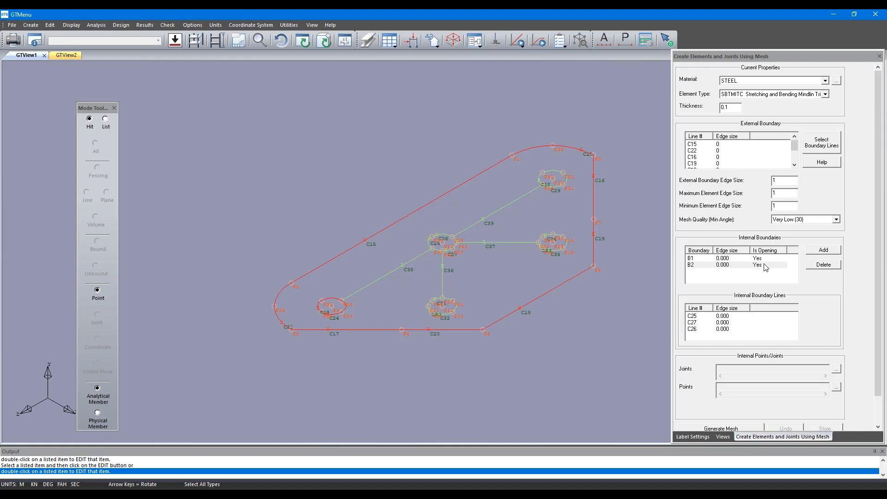
# Add the uppermost circle formed by arcs C28 and C29 as an internal boundary.
pyautogui.click(832, 251)
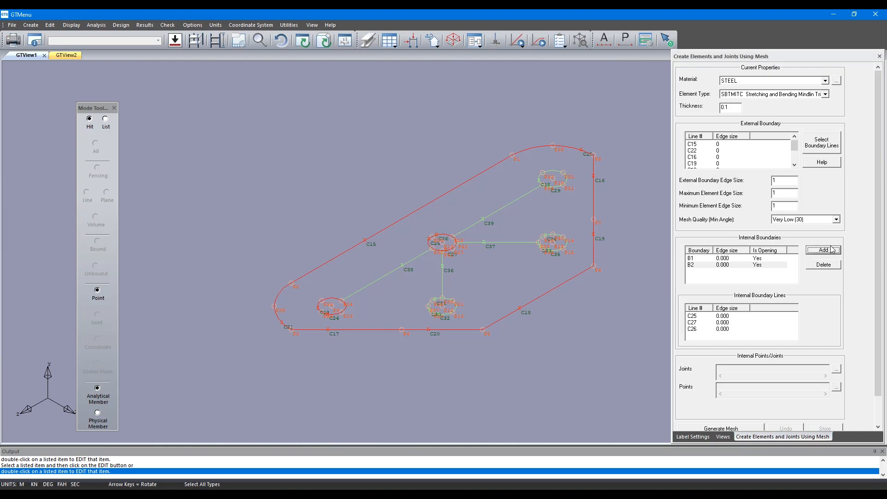
pyautogui.click(541, 180)
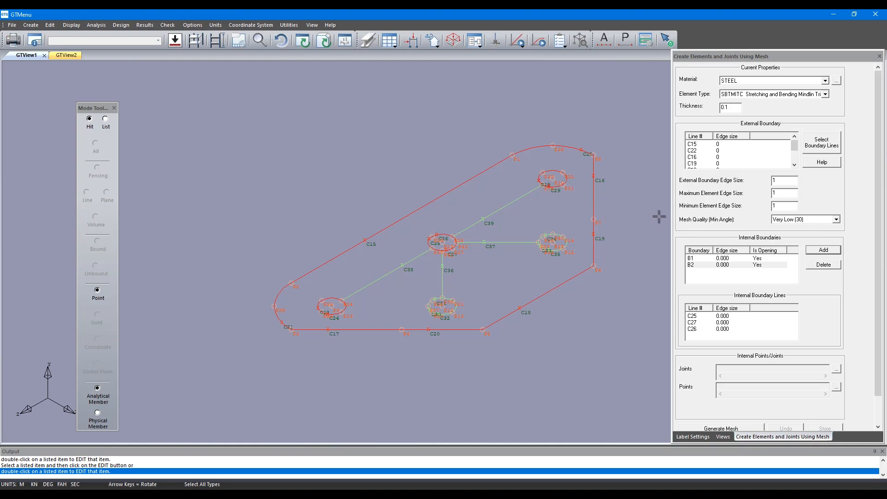
# Add the circle formed by arcs C30, C31 and C32 and the circle formed by C33, C34 and C35 as internal boundaries.
pyautogui.click(822, 250)
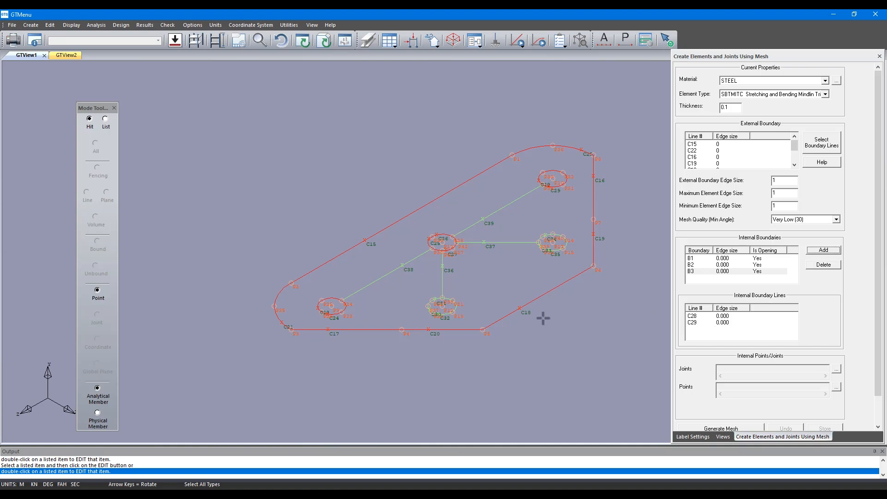
pyautogui.click(437, 299)
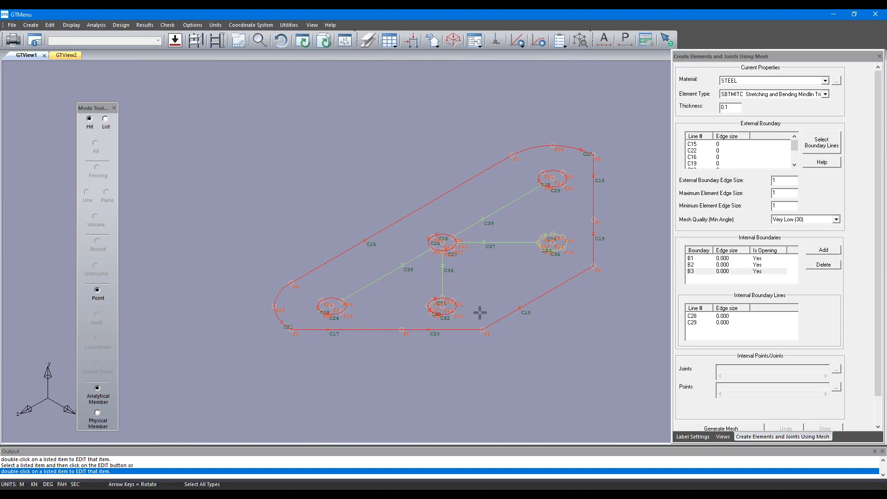
pyautogui.click(823, 251)
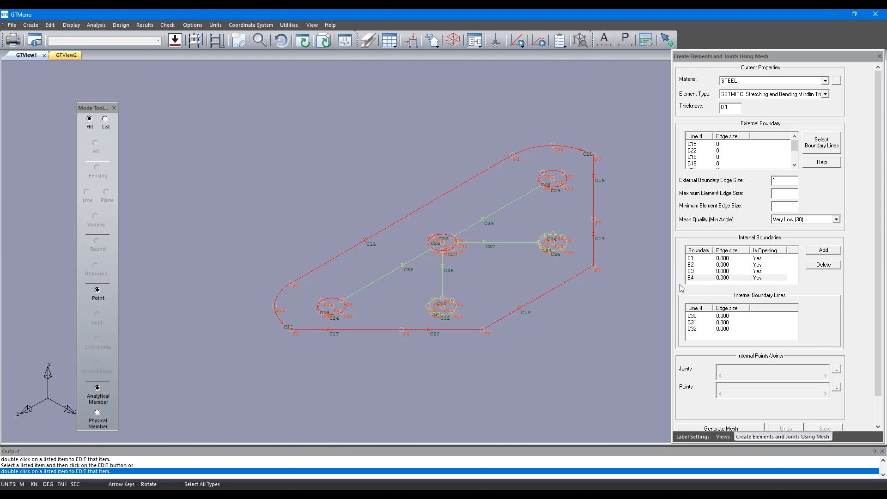
pyautogui.click(819, 252)
pyautogui.click(547, 234)
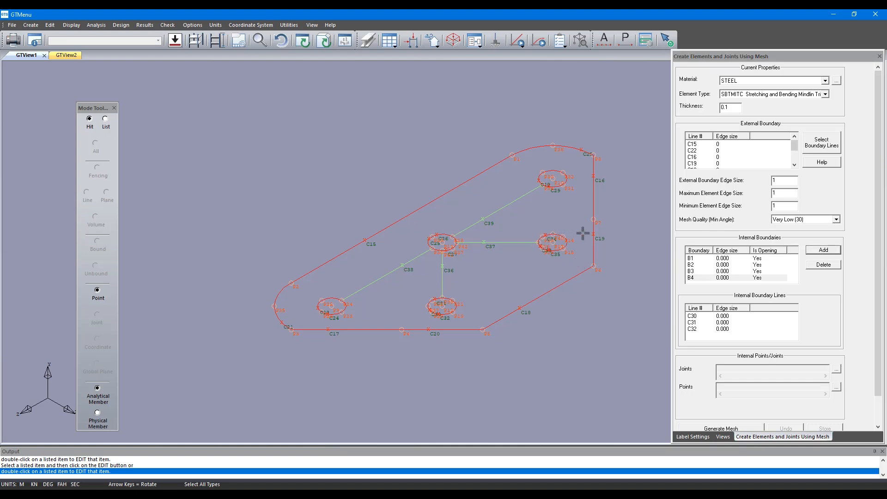
# Add the connecting lines C38, C36, C37 and C39 between the circles as non-opening internal boundaries of the mesh.
pyautogui.click(829, 250)
pyautogui.click(407, 264)
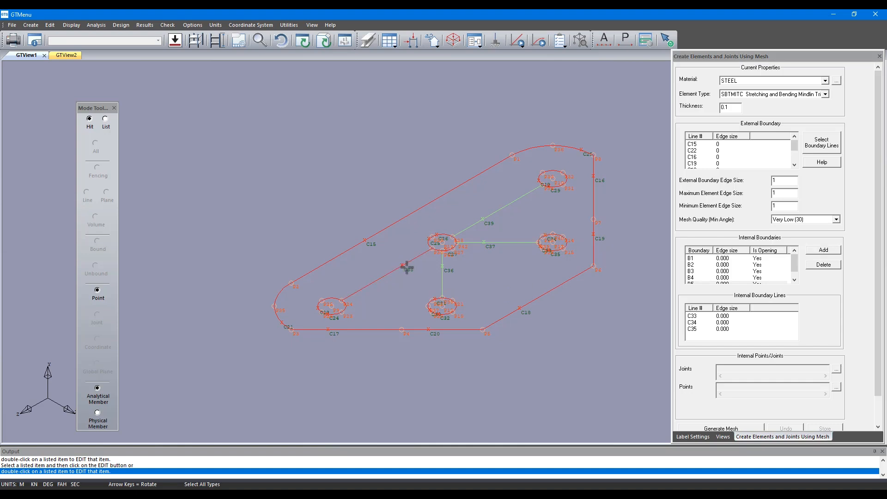
pyautogui.click(443, 264)
pyautogui.click(484, 243)
pyautogui.click(484, 218)
pyautogui.doubleClick(597, 338)
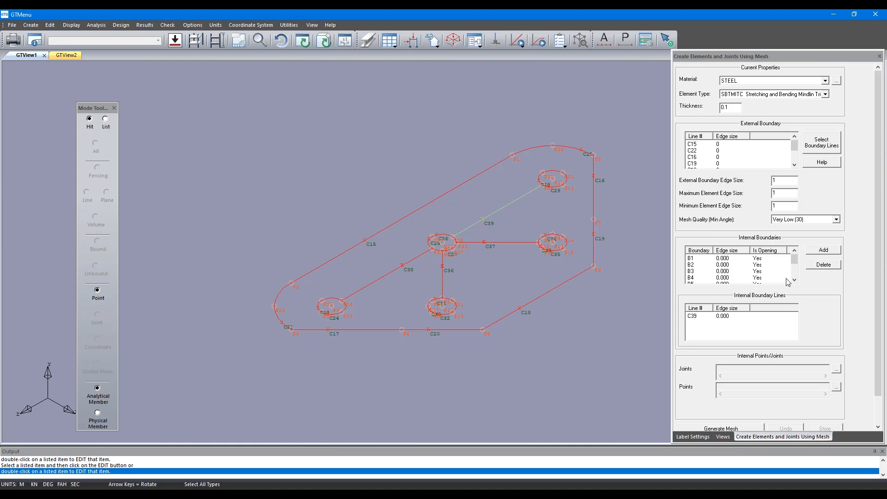
pyautogui.moveTo(795, 260); pyautogui.dragTo(794, 282)
pyautogui.click(723, 317)
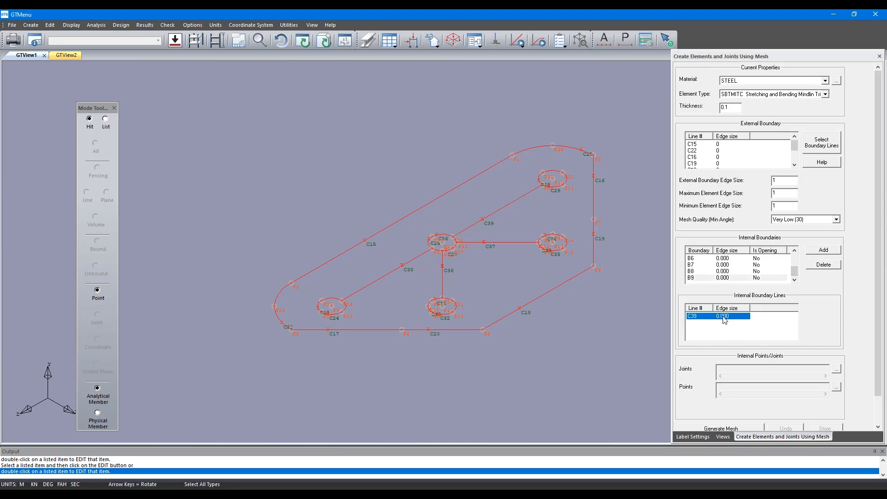
pyautogui.click(719, 317)
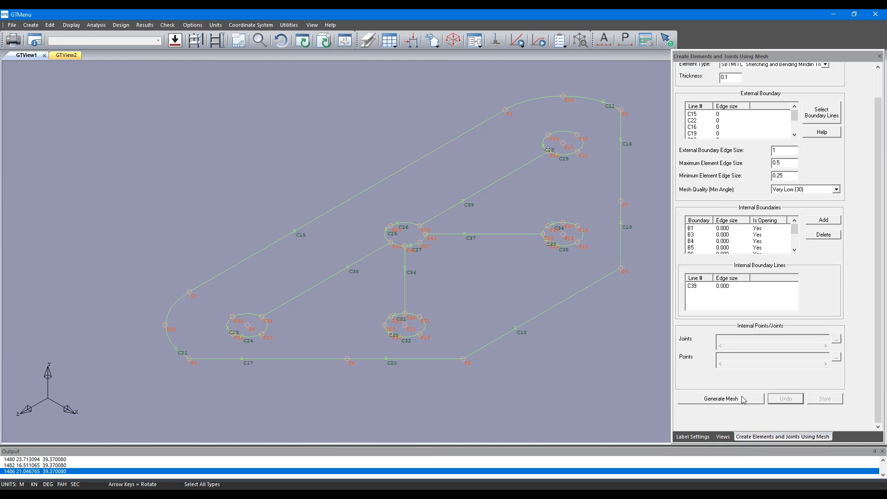
# Try to generate the mesh with an external boundary edge size of 1 and element edge sizes between 0.25 and 0.5.
pyautogui.click(743, 400)
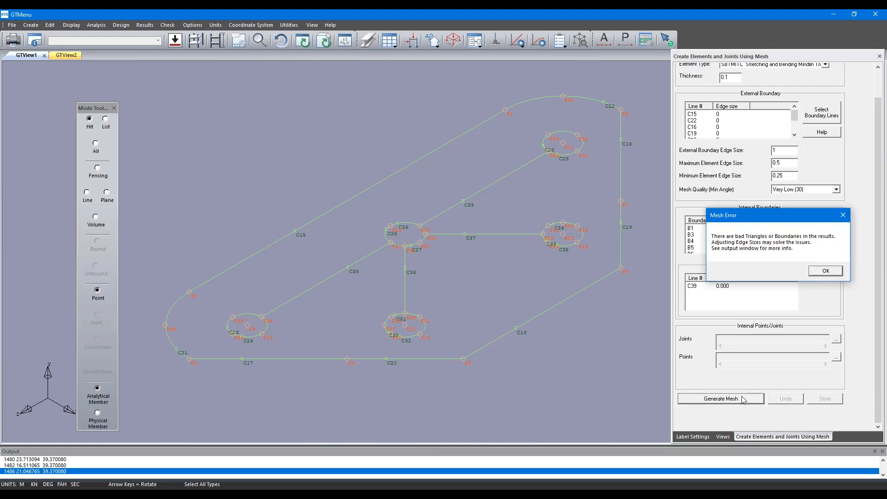
pyautogui.click(825, 271)
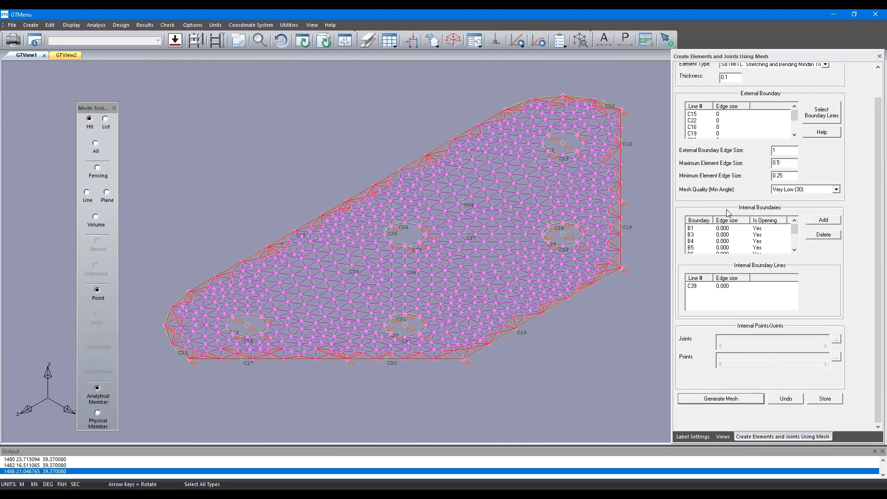
pyautogui.click(786, 399)
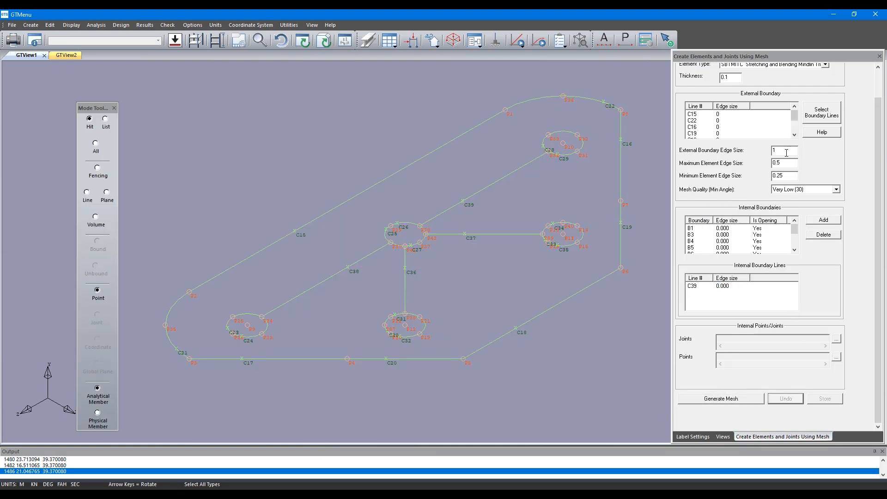
# Try to generate the mesh with the external boundary edge size set to 0.25.
pyautogui.doubleClick(784, 150)
pyautogui.write('0.25')
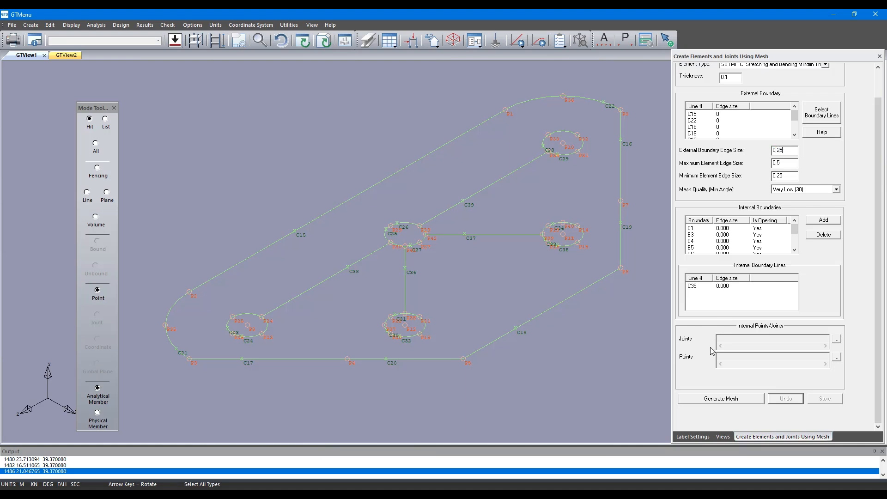
pyautogui.click(754, 398)
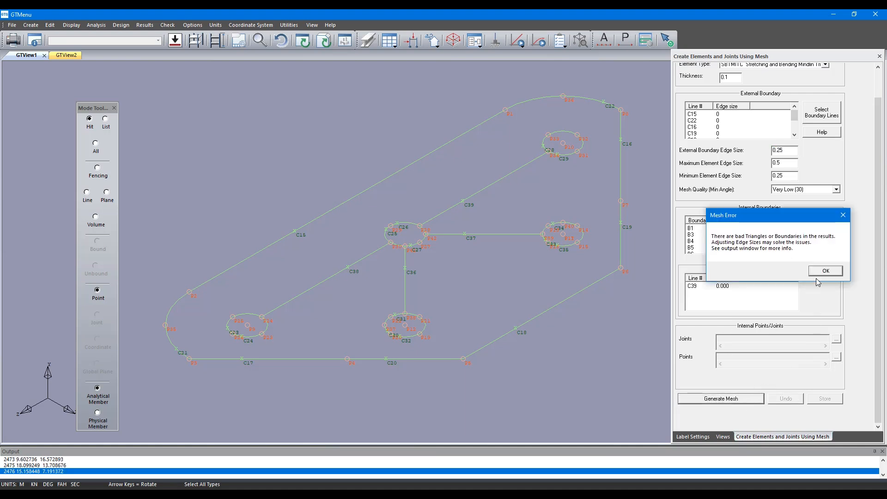
pyautogui.click(822, 266)
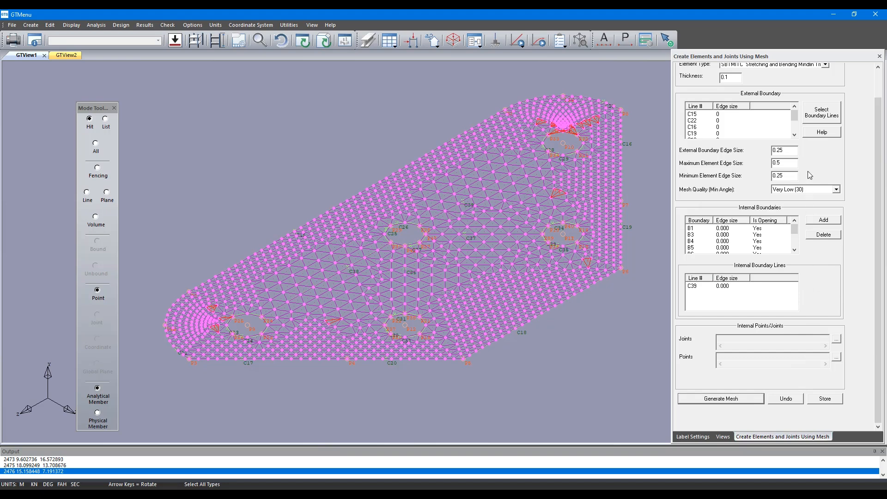
# Undo the generated mesh and set the external boundary edge size to 0.5.
pyautogui.doubleClick(788, 153)
pyautogui.write('0.')
pyautogui.click(781, 397)
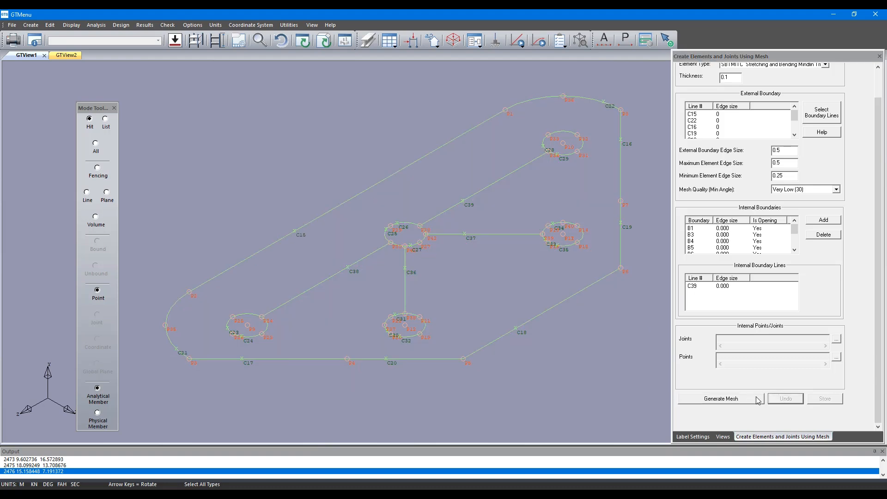
# Generate and store the slab mesh, and check it briefly in the solid shaded display before restoring the wireframe.
pyautogui.click(740, 399)
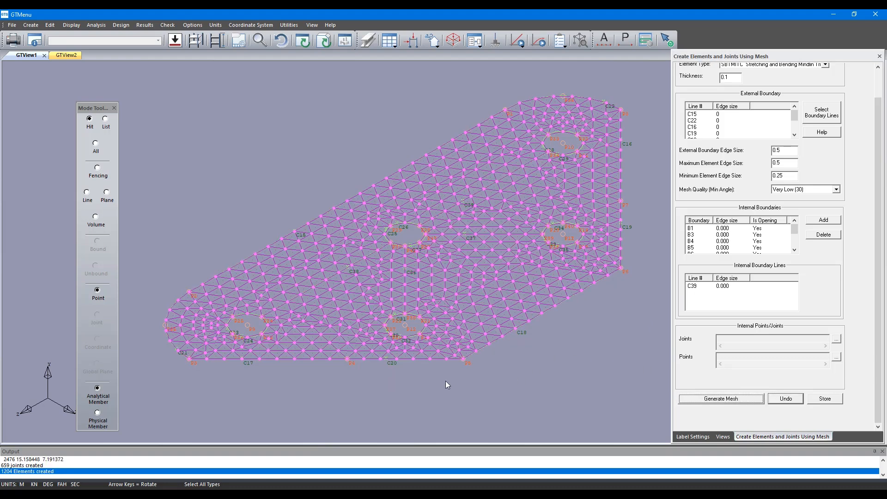
pyautogui.click(820, 399)
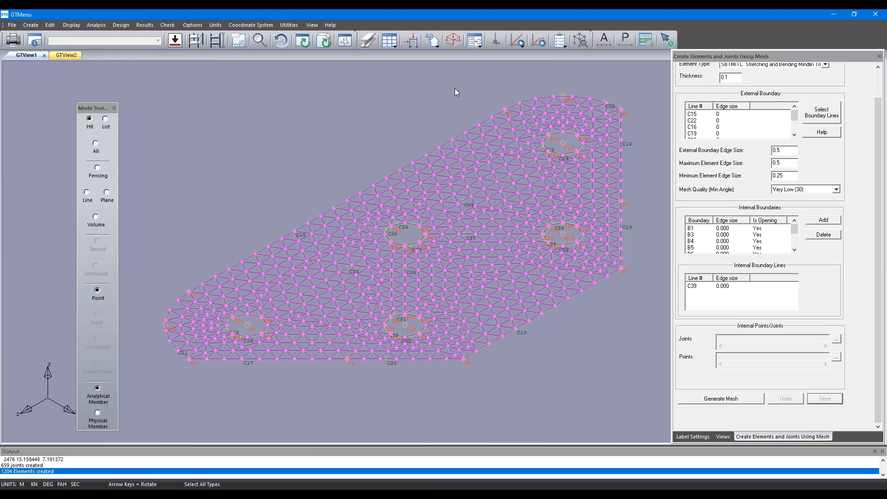
pyautogui.click(327, 42)
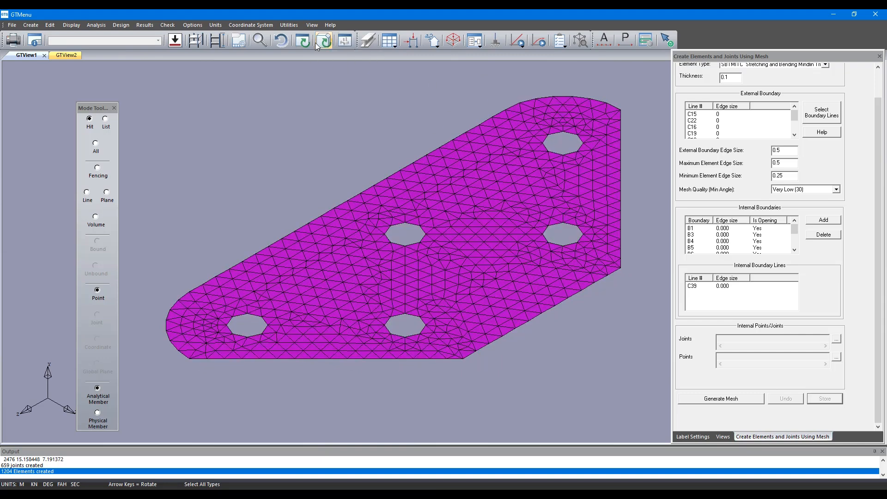
pyautogui.click(310, 42)
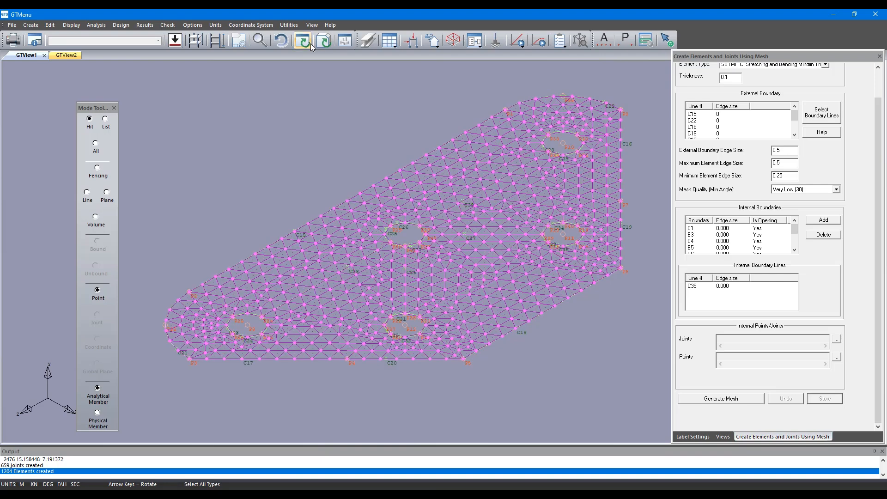
# Create fully restrained supports at the slab's upper-right corner, its lower-left corner and a joint midway along line C18.
pyautogui.click(494, 42)
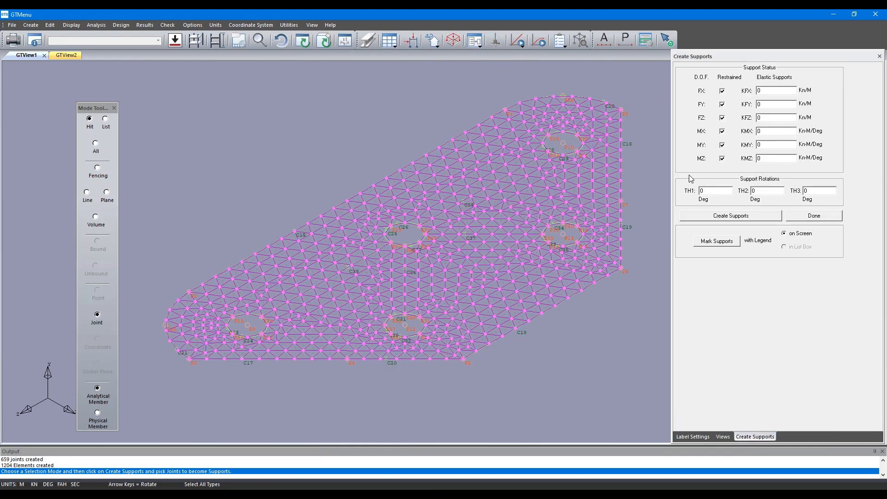
pyautogui.click(752, 216)
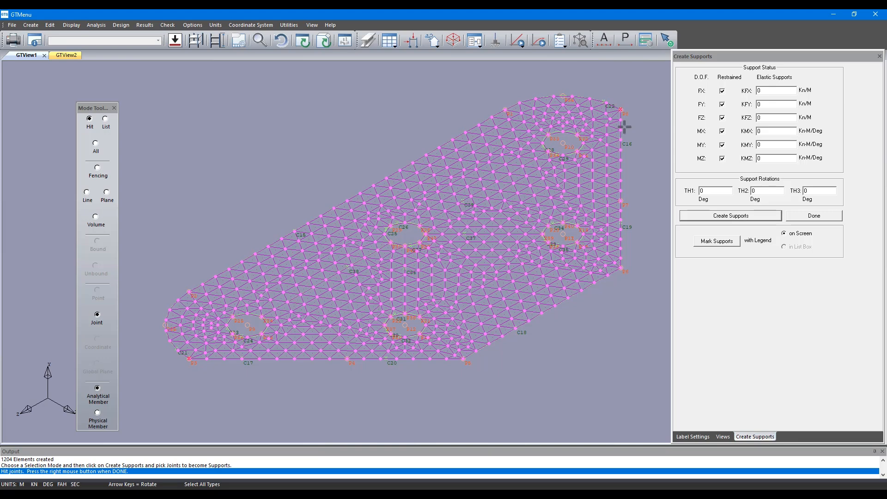
pyautogui.rightClick(555, 319)
# Create independent loading 1 and generate a self-weight load in the negative Y direction with factor 1, including elements.
pyautogui.click(30, 25)
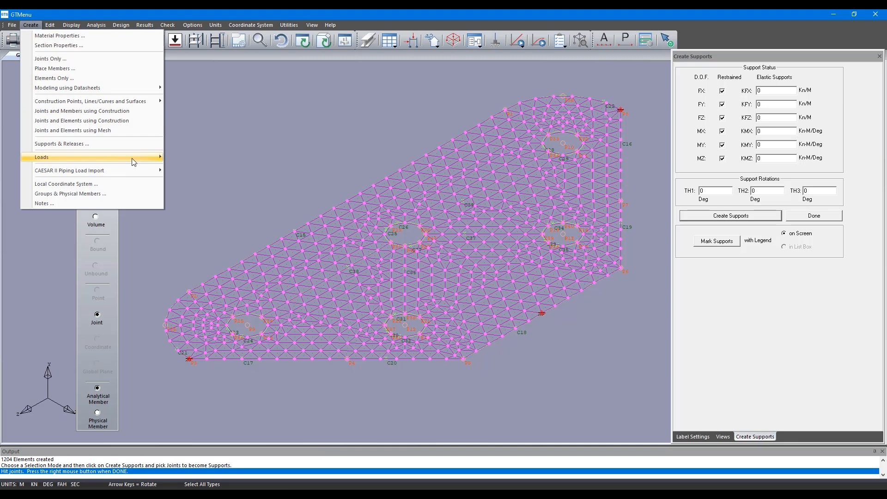
pyautogui.moveTo(132, 158)
pyautogui.click(204, 167)
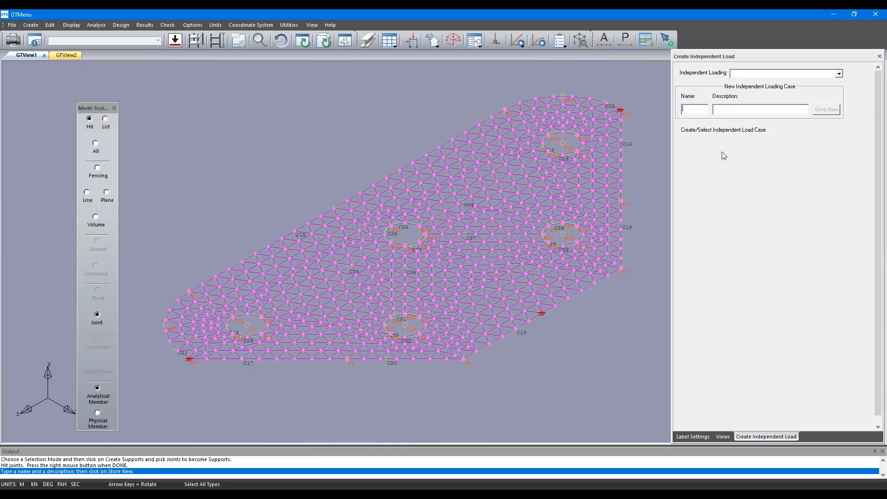
pyautogui.write('1')
pyautogui.click(825, 110)
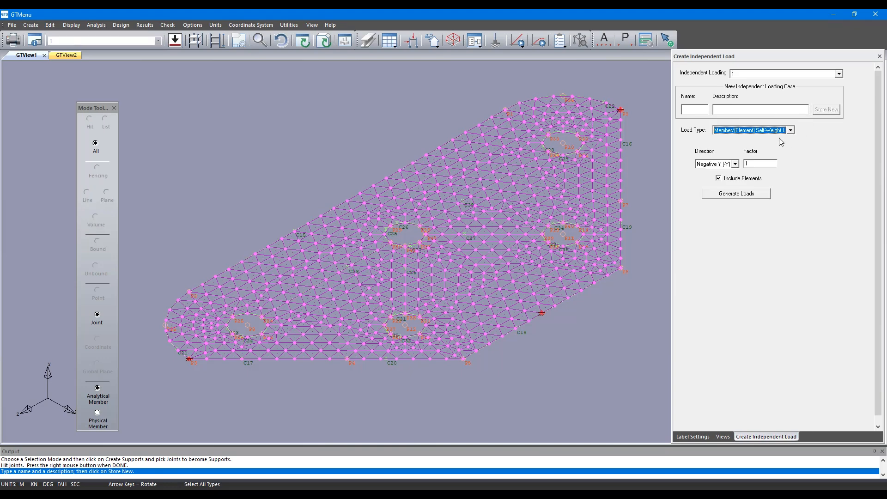
pyautogui.click(744, 196)
pyautogui.click(741, 270)
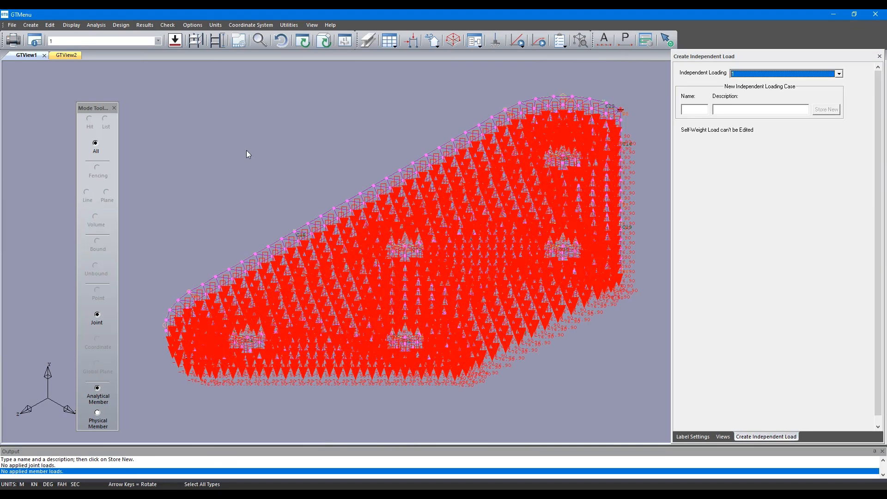
# Run the standard linear stiffness analysis on the slab model.
pyautogui.click(96, 25)
pyautogui.moveTo(131, 45)
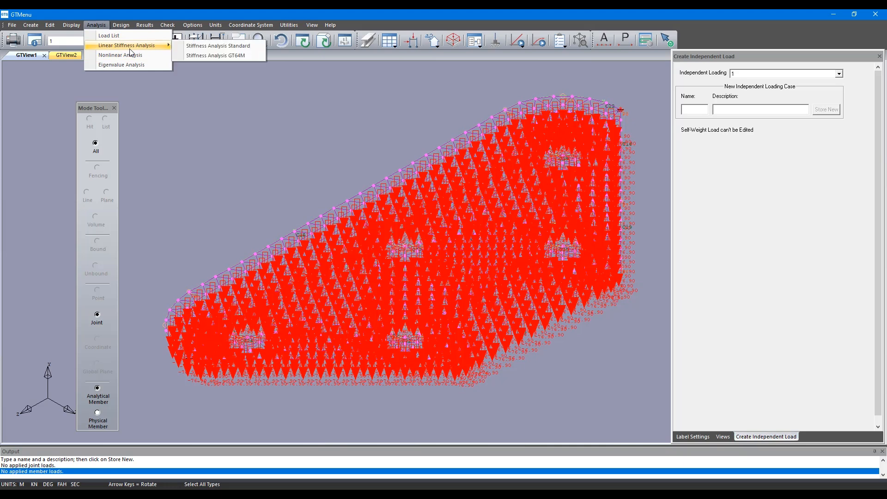
pyautogui.click(182, 46)
pyautogui.click(454, 274)
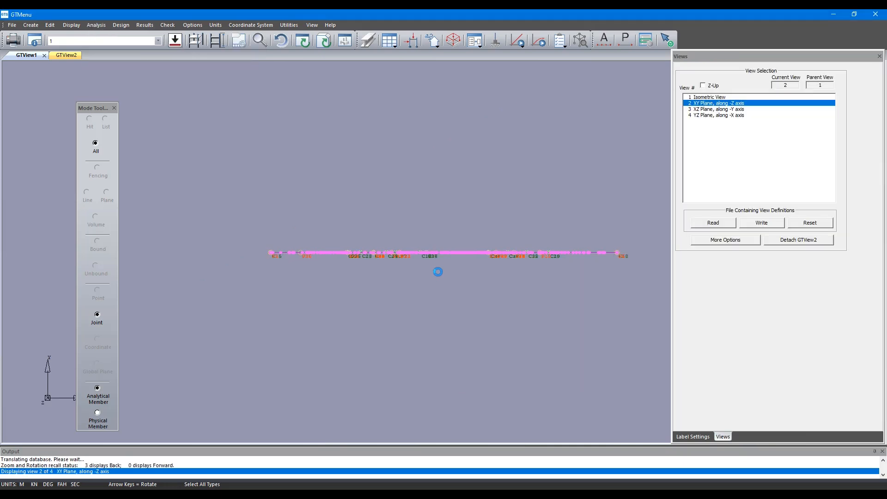
pyautogui.click(572, 338)
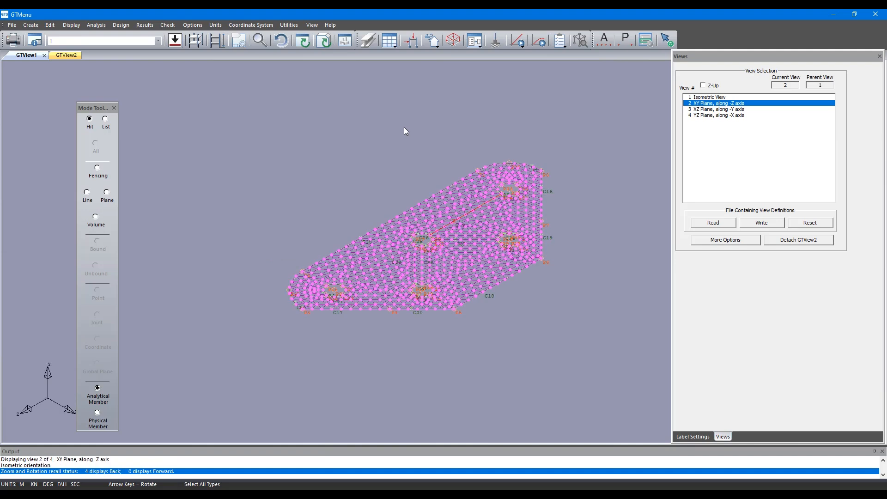
# Display the deformed structure under loading 1 and play its animation briefly.
pyautogui.click(142, 25)
pyautogui.click(153, 34)
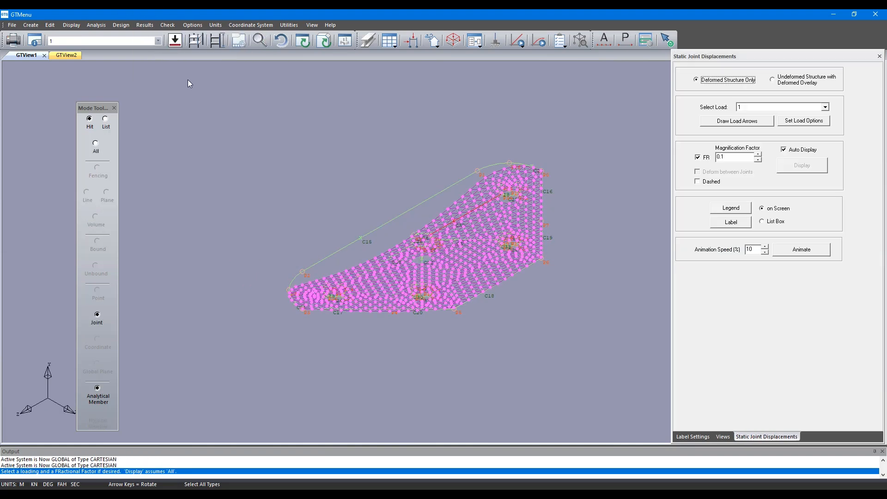
pyautogui.click(814, 250)
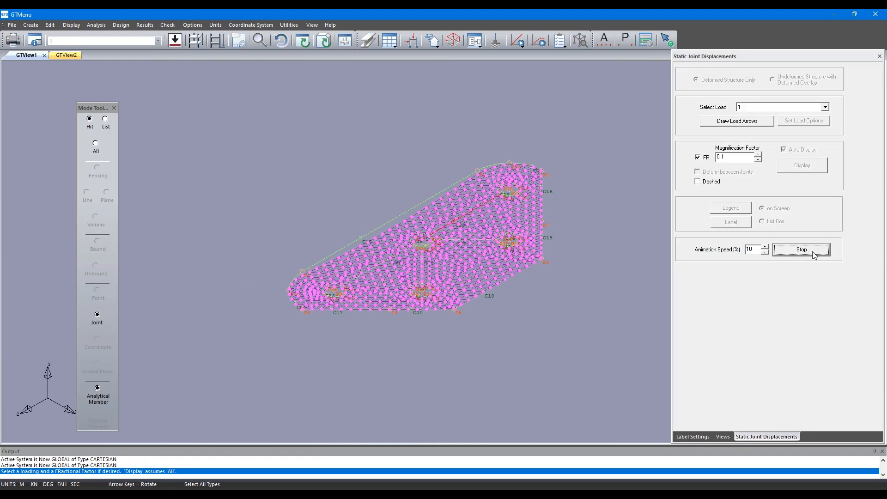
pyautogui.click(813, 251)
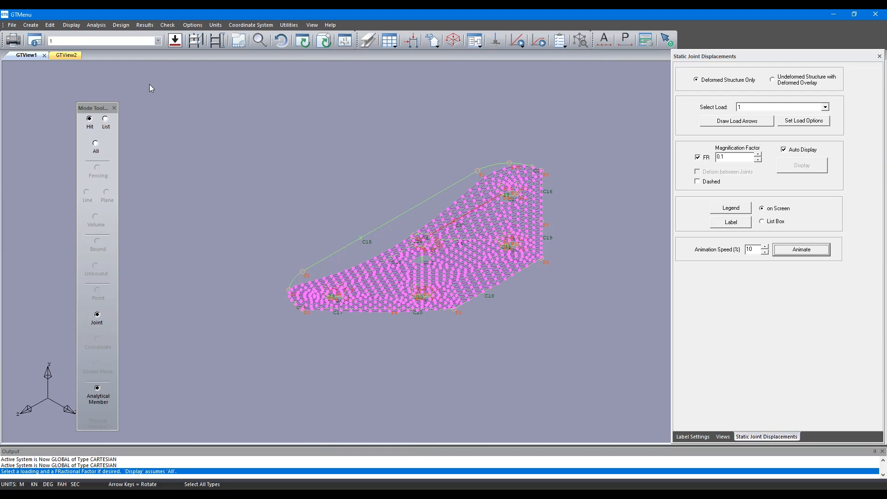
# Display the finite element contours of the MXX bending resultant for loading 1.
pyautogui.click(143, 26)
pyautogui.moveTo(221, 146)
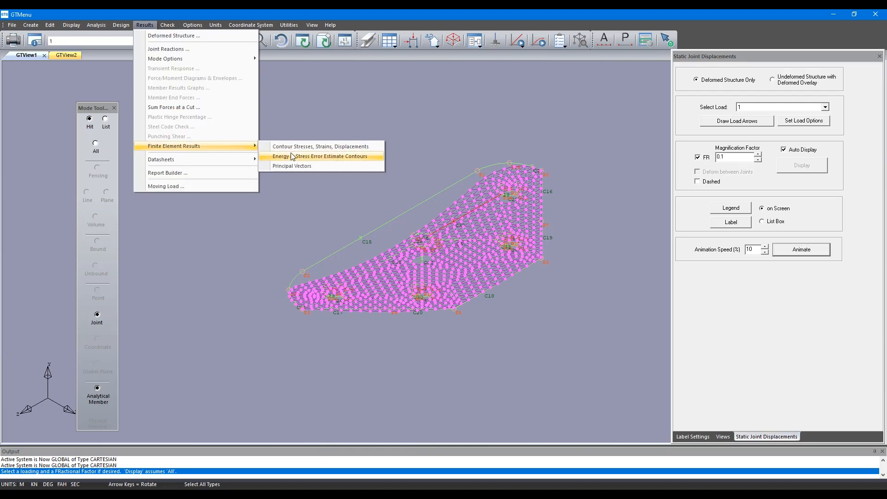
pyautogui.click(298, 146)
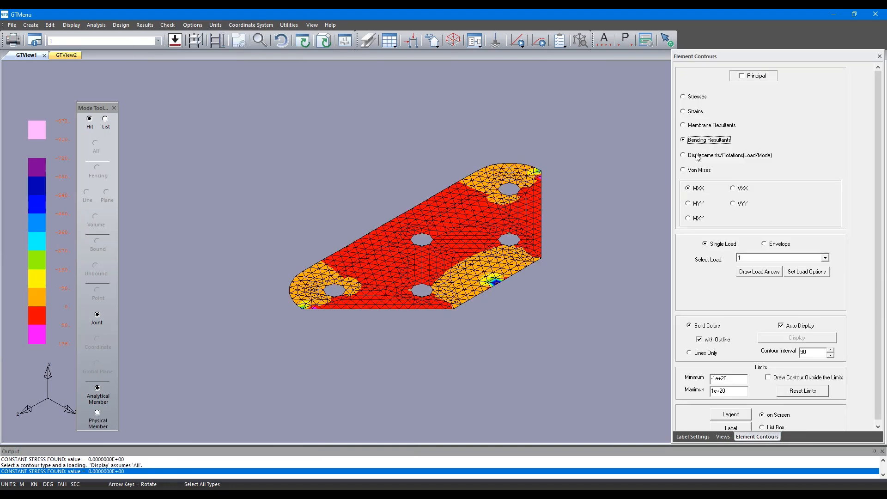
pyautogui.click(698, 155)
pyautogui.click(708, 140)
pyautogui.scroll(3, 537, 223)
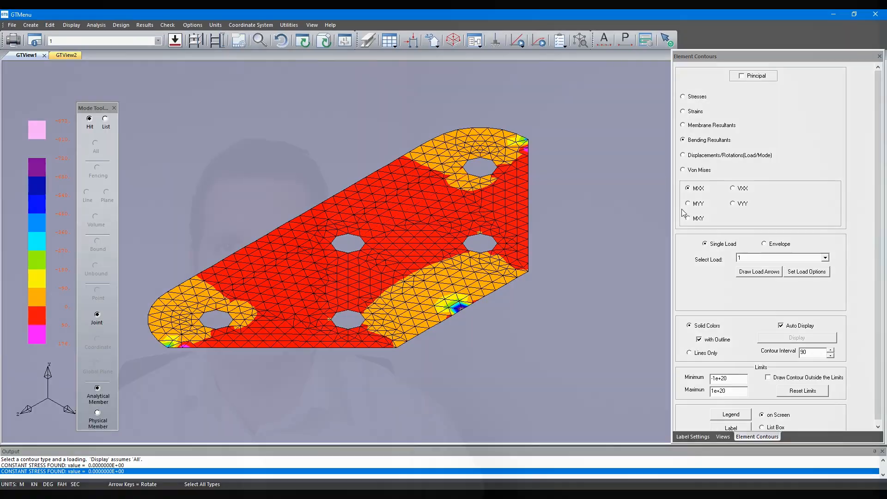